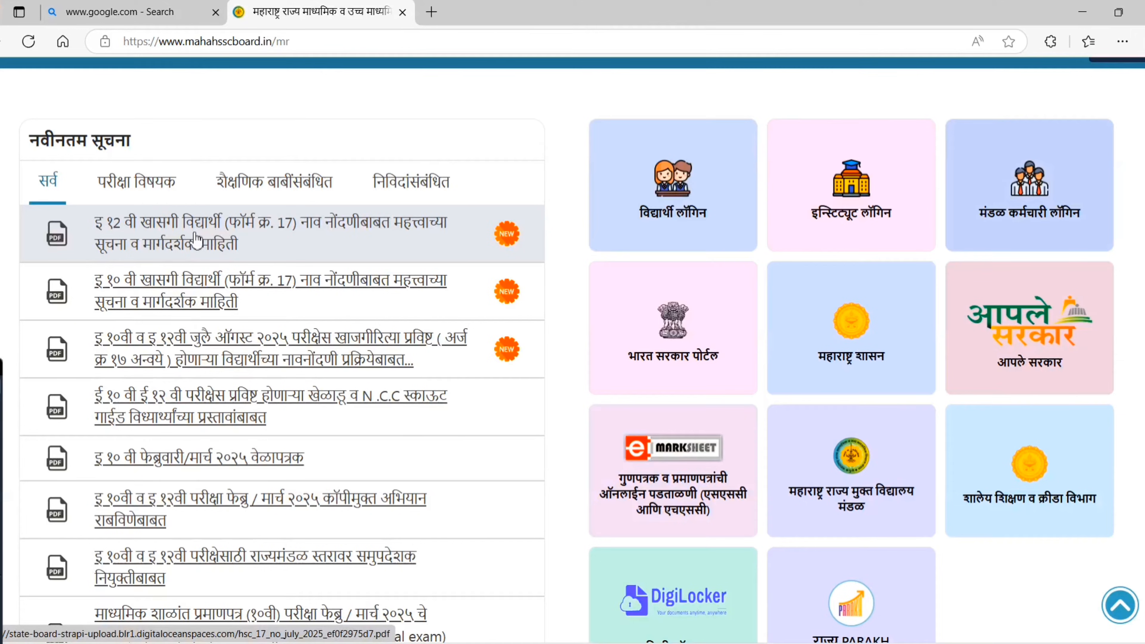
Open the Class 12 private student (Form 17) instructions PDF and go to the page 3 list of documents to upload.
left_click(196, 239)
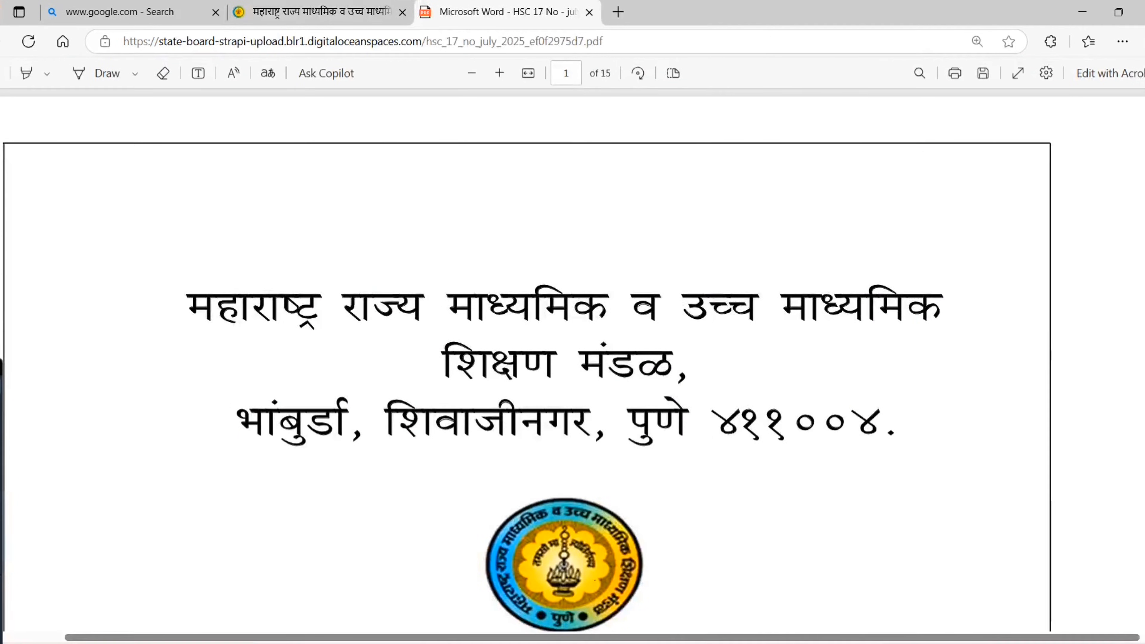
scroll(527, 361, "down", 20)
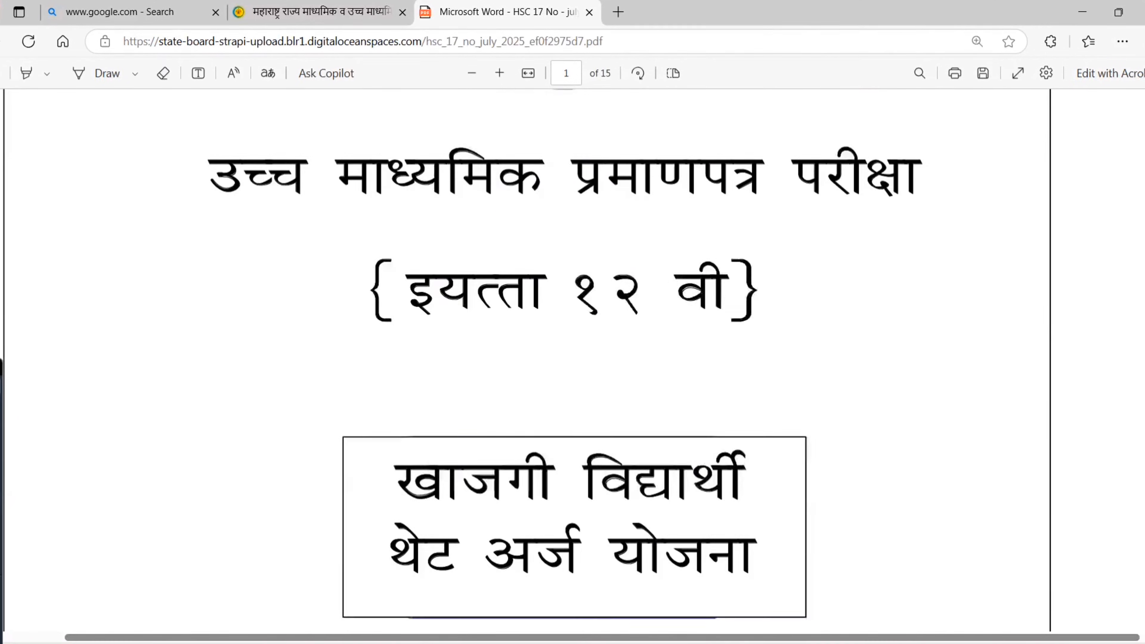
scroll(528, 360, "down", 8)
scroll(660, 345, "up", 3)
Examine items 1 to 6 of the Form 17 document list, covering marksheets, certificates, leaving certificate, residence proof and undertaking.
left_click_drag(159, 221, 391, 225)
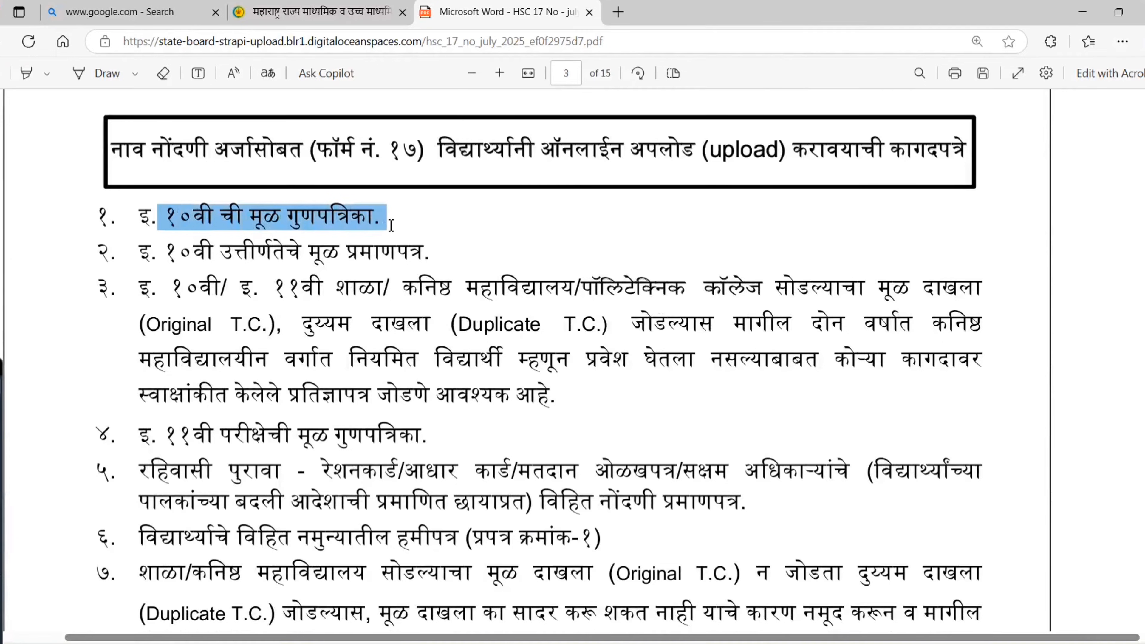
left_click(420, 233)
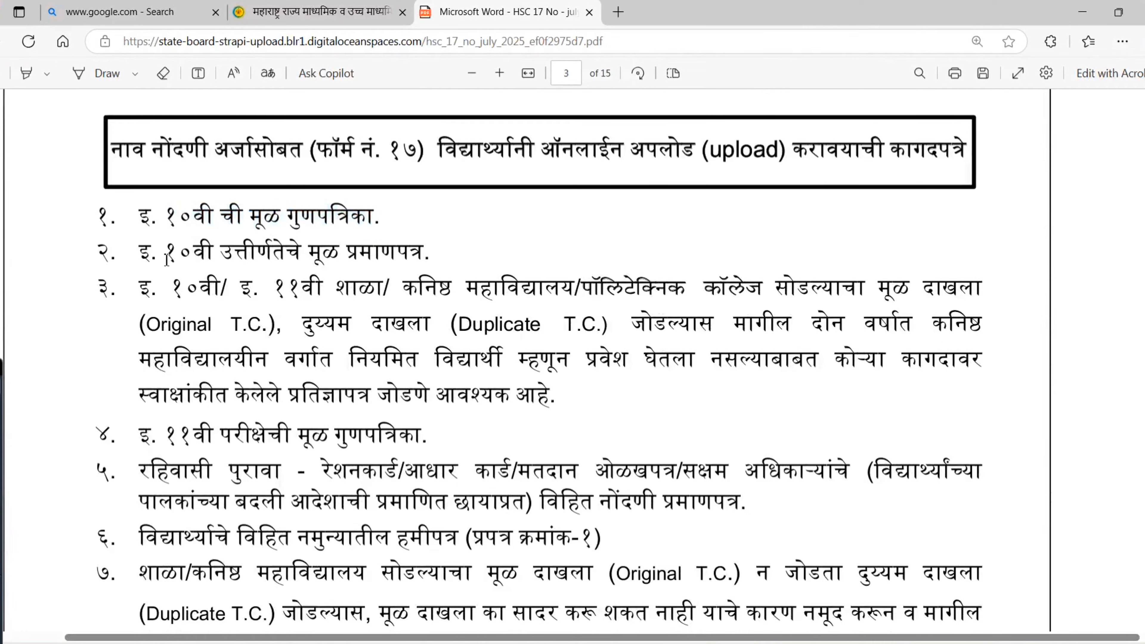
left_click_drag(168, 252, 433, 249)
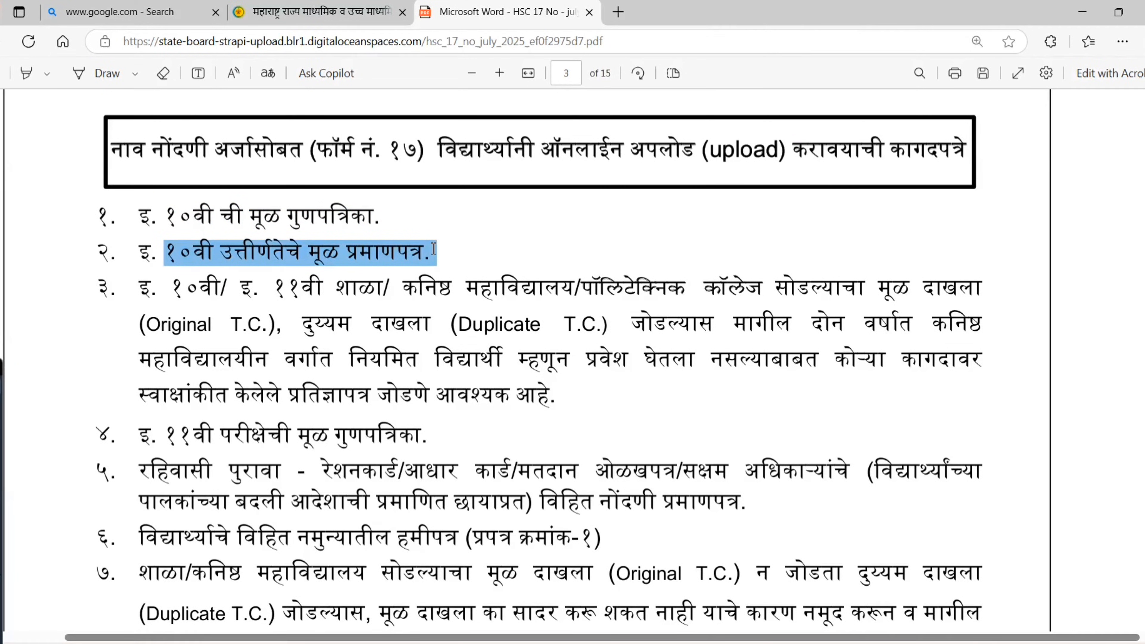
left_click_drag(158, 289, 295, 317)
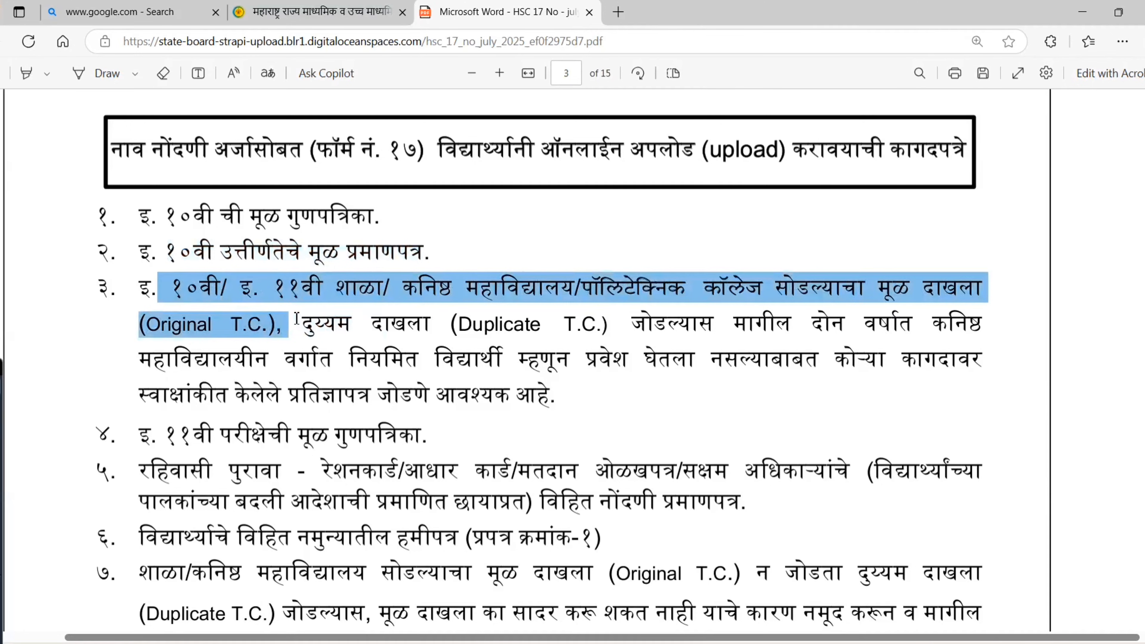
left_click(381, 325)
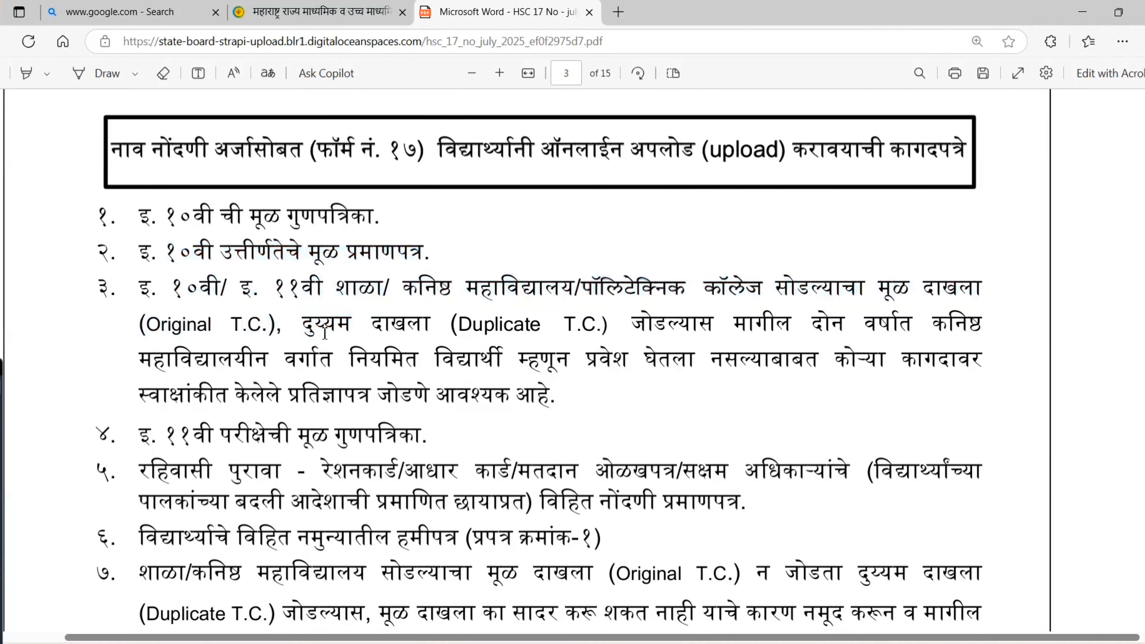
left_click_drag(306, 327, 1021, 365)
left_click_drag(145, 397, 571, 396)
left_click(571, 397)
left_click_drag(96, 436, 414, 440)
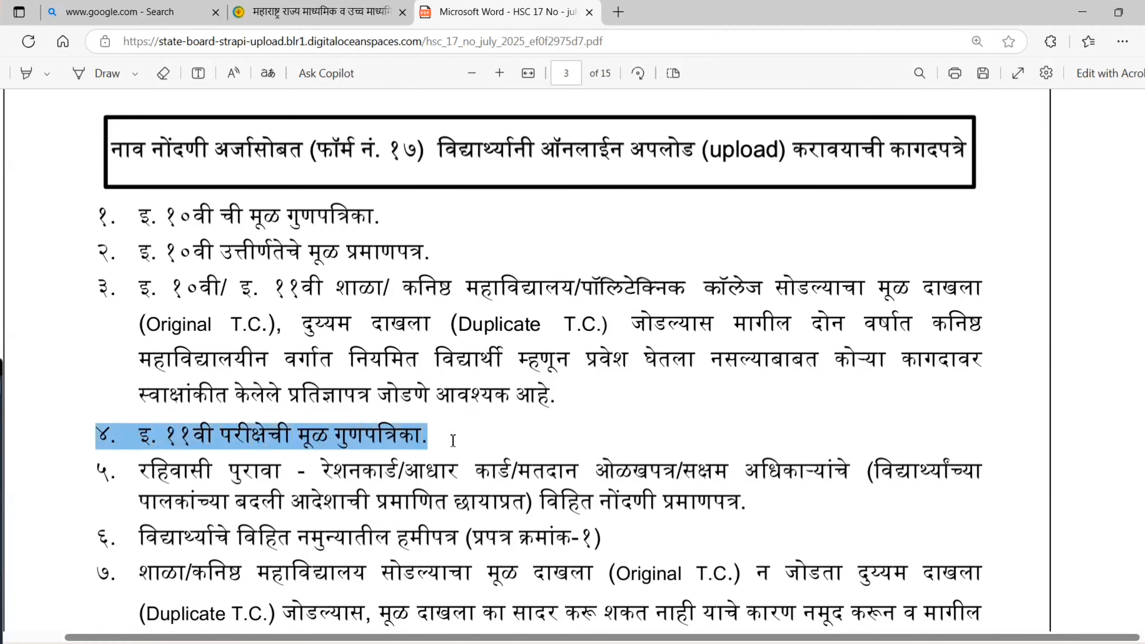
left_click(554, 446)
left_click_drag(133, 482, 950, 475)
left_click_drag(333, 509, 624, 505)
left_click_drag(118, 540, 601, 537)
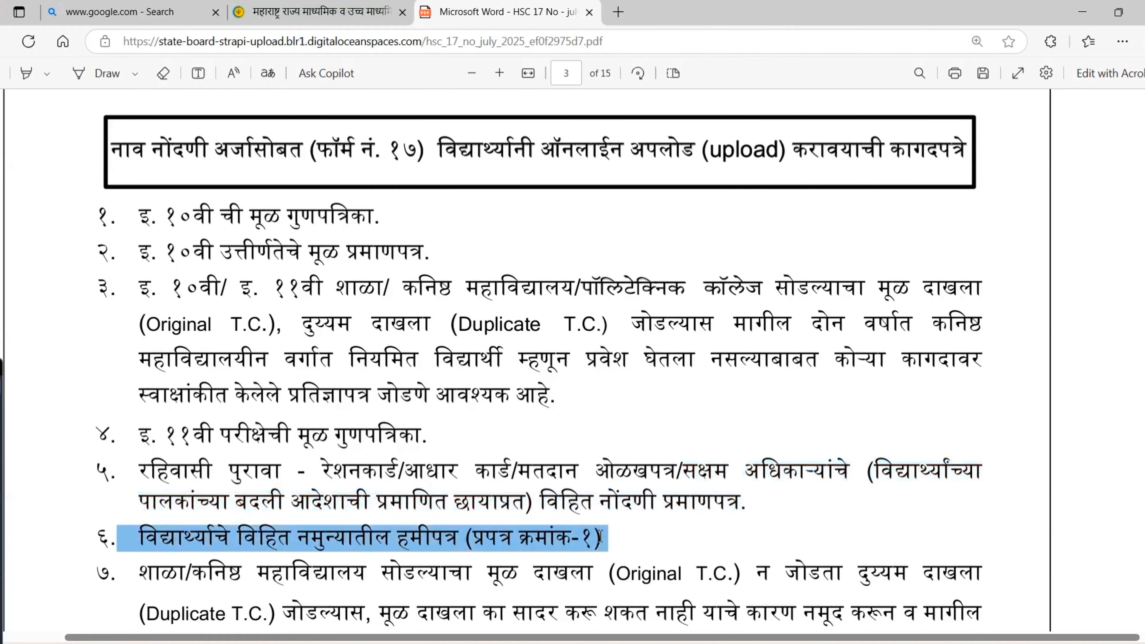
Examine items 7 to 9 of the document list, covering the duplicate T.C. affidavit and the undertakings in forms अ and ब.
scroll(601, 538, "down", 5)
left_click_drag(139, 337, 680, 355)
left_click_drag(793, 350, 982, 392)
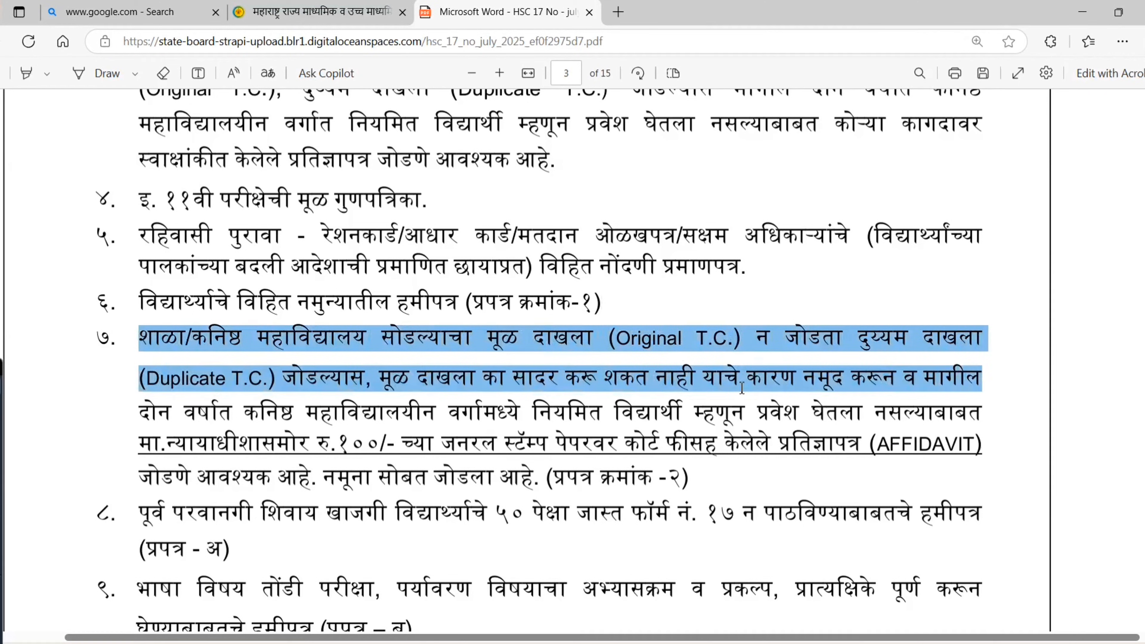
left_click(742, 388)
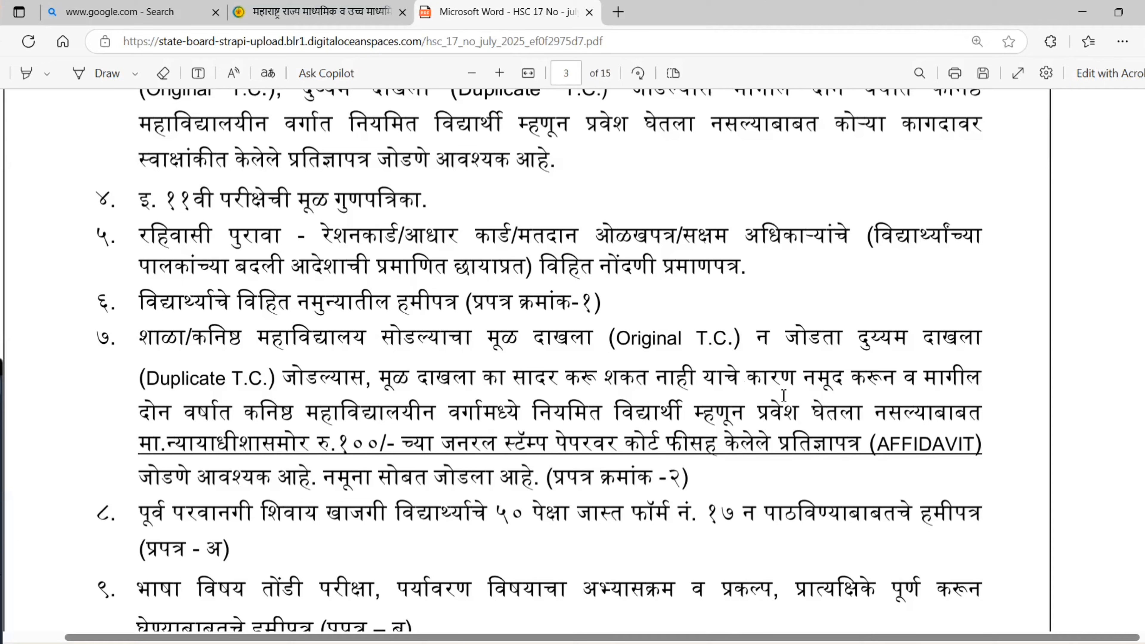
left_click_drag(744, 381, 988, 394)
left_click(676, 397)
left_click_drag(650, 380, 721, 381)
left_click_drag(140, 514, 481, 555)
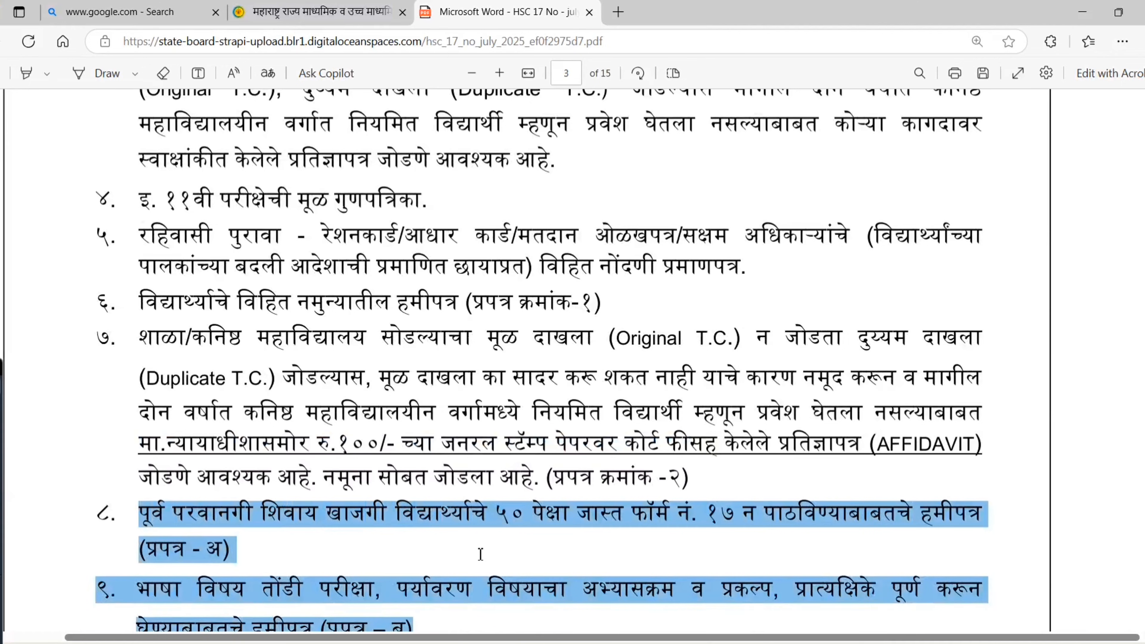
scroll(479, 555, "down", 3)
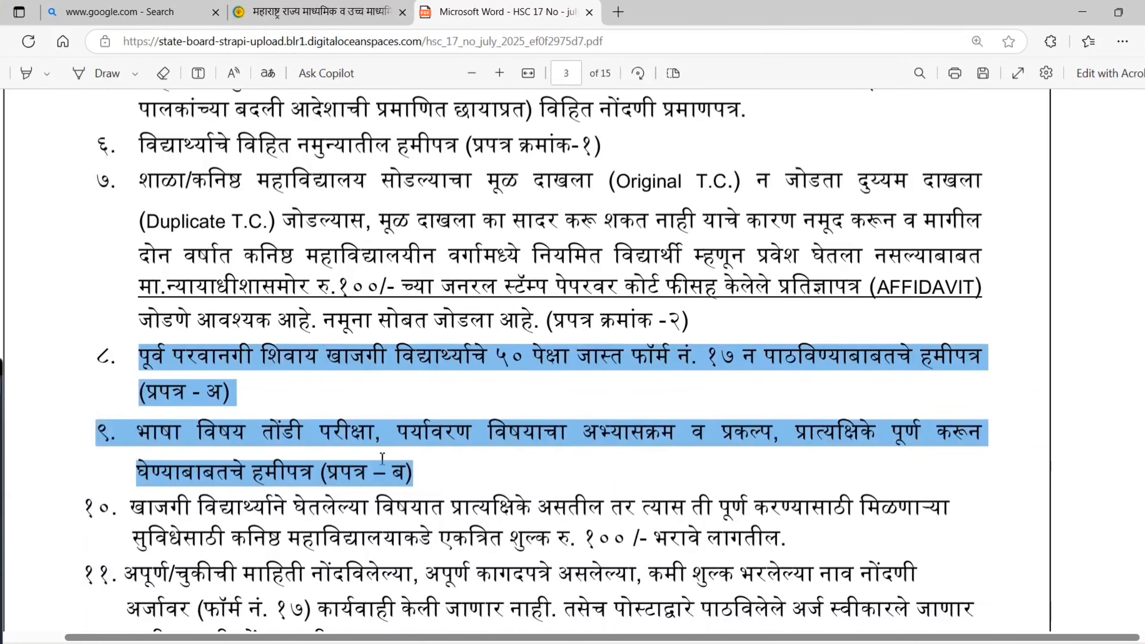
left_click(402, 453)
left_click_drag(135, 445, 487, 471)
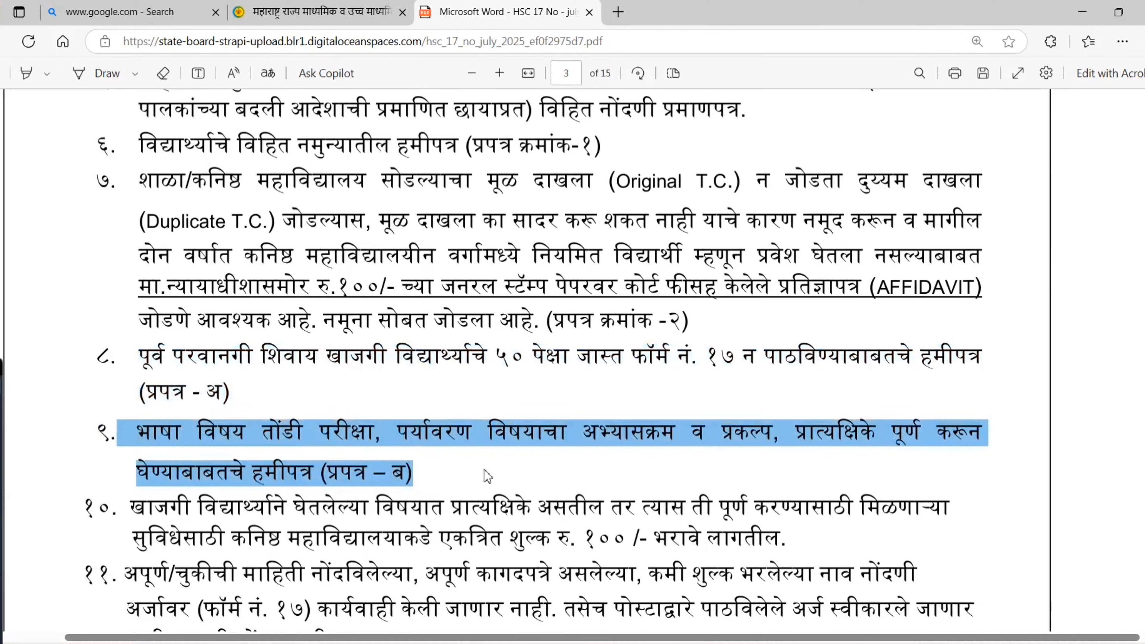
Return to the board website and open the Form 17 HSC application from the student login section.
key("ctrl+shift+Tab")
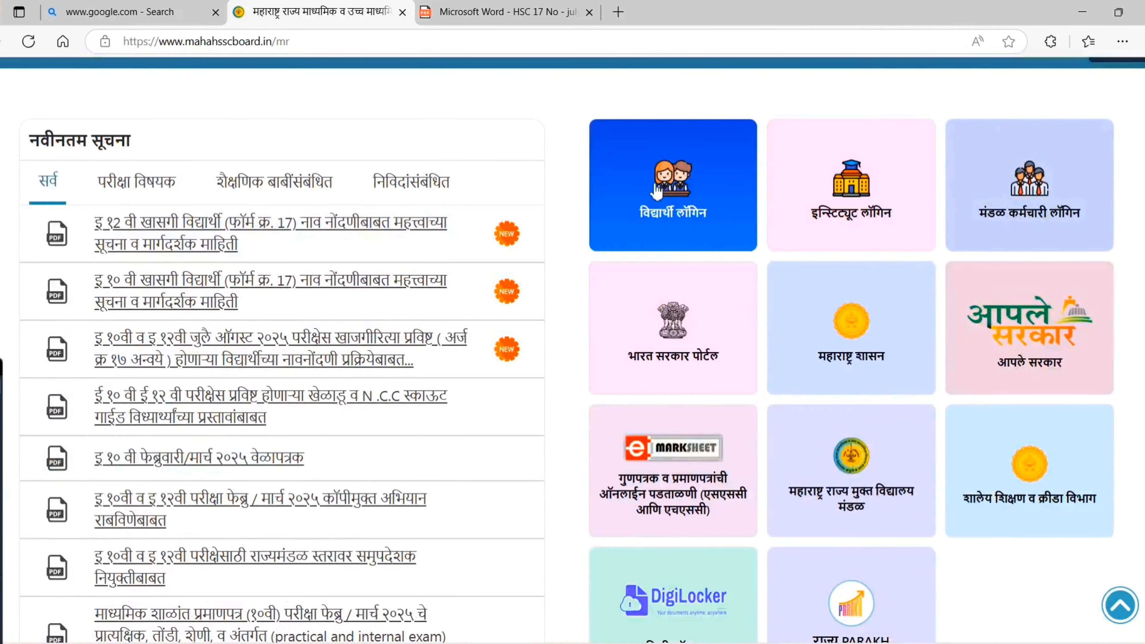
scroll(243, 222, "up", 1)
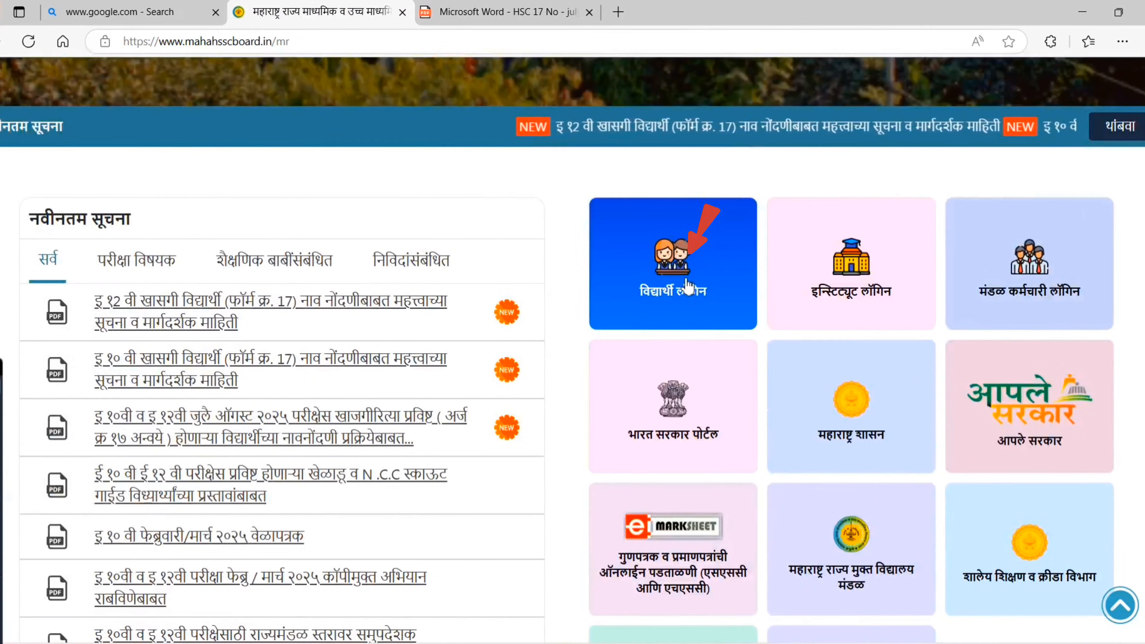
left_click(683, 264)
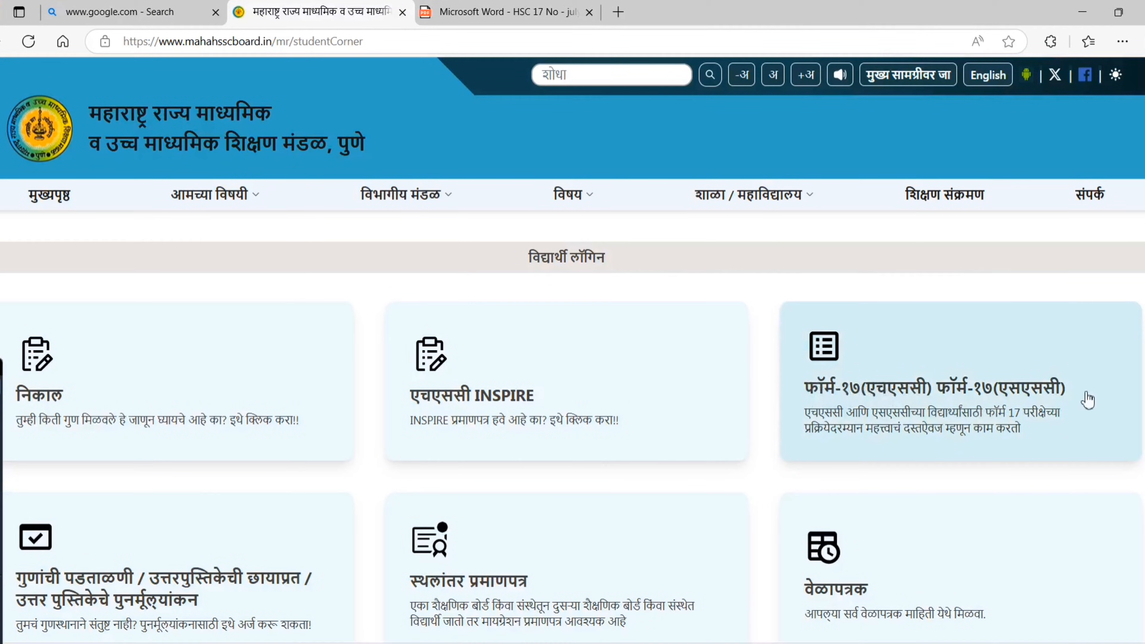
left_click(881, 375)
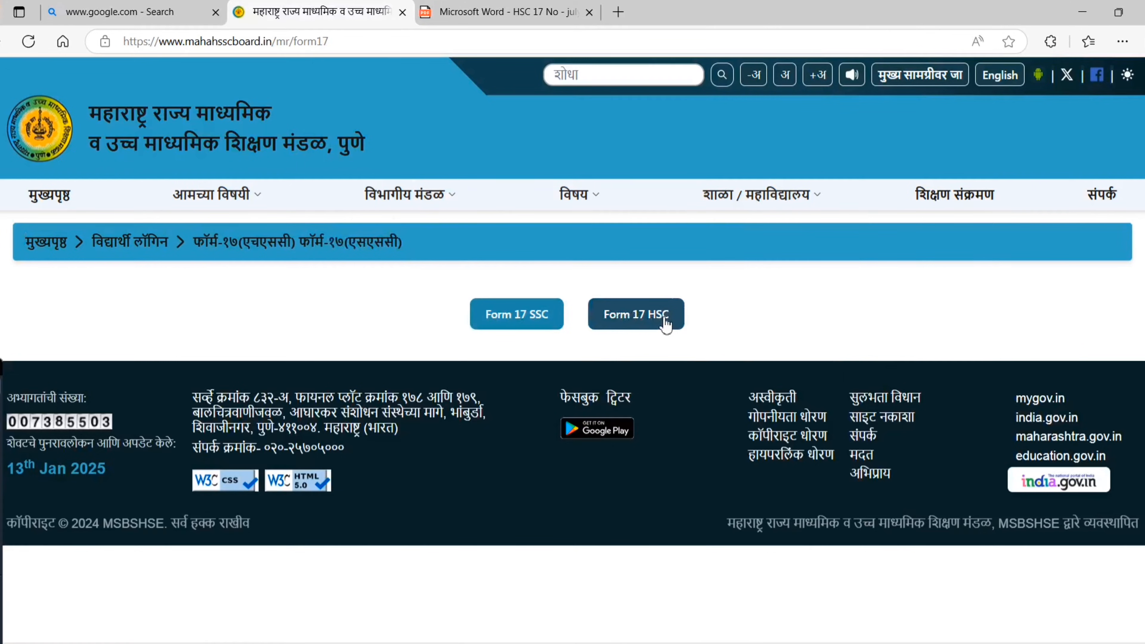
left_click(642, 321)
Fill in the student's email ID and mobile number, agree to the terms and conditions, and submit the login form.
left_click_drag(93, 216, 192, 222)
left_click_drag(97, 304, 221, 309)
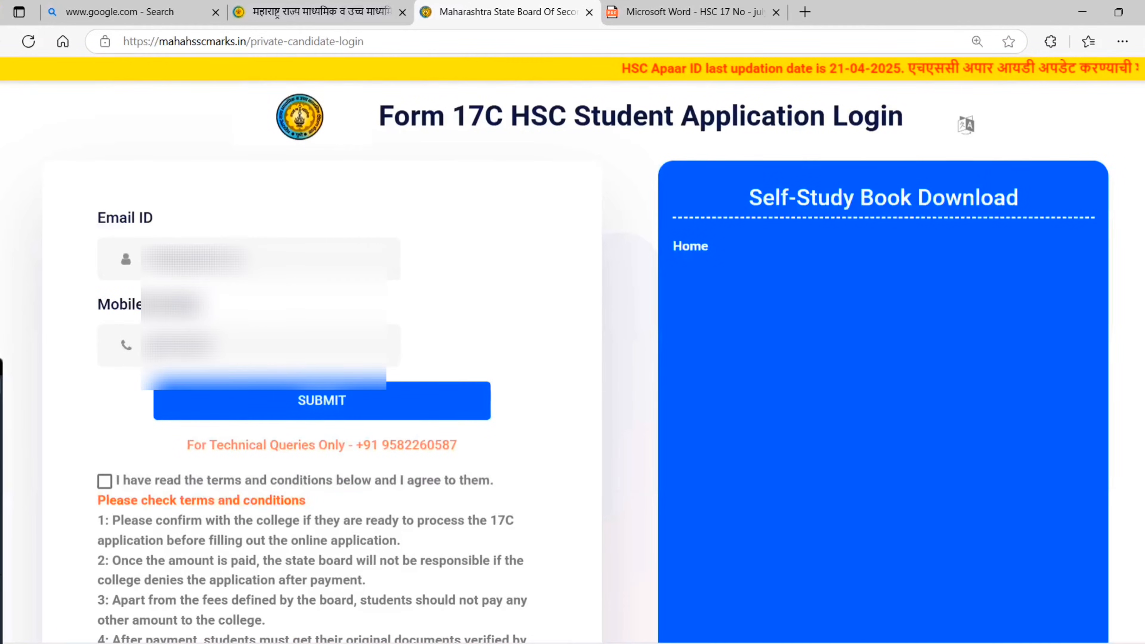
left_click(104, 481)
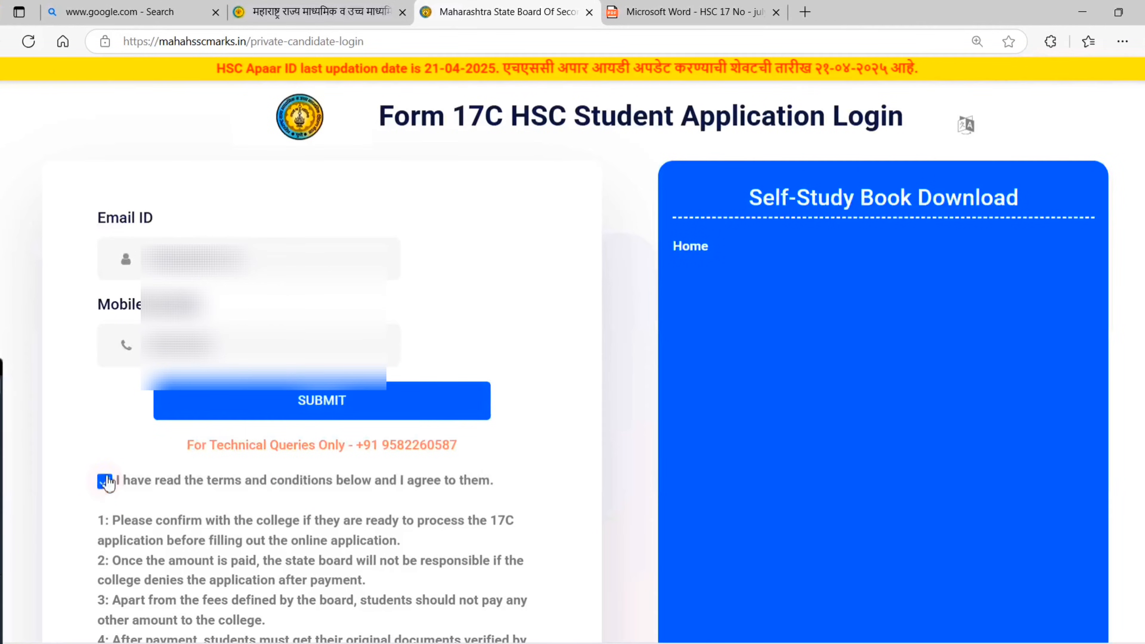
left_click(312, 408)
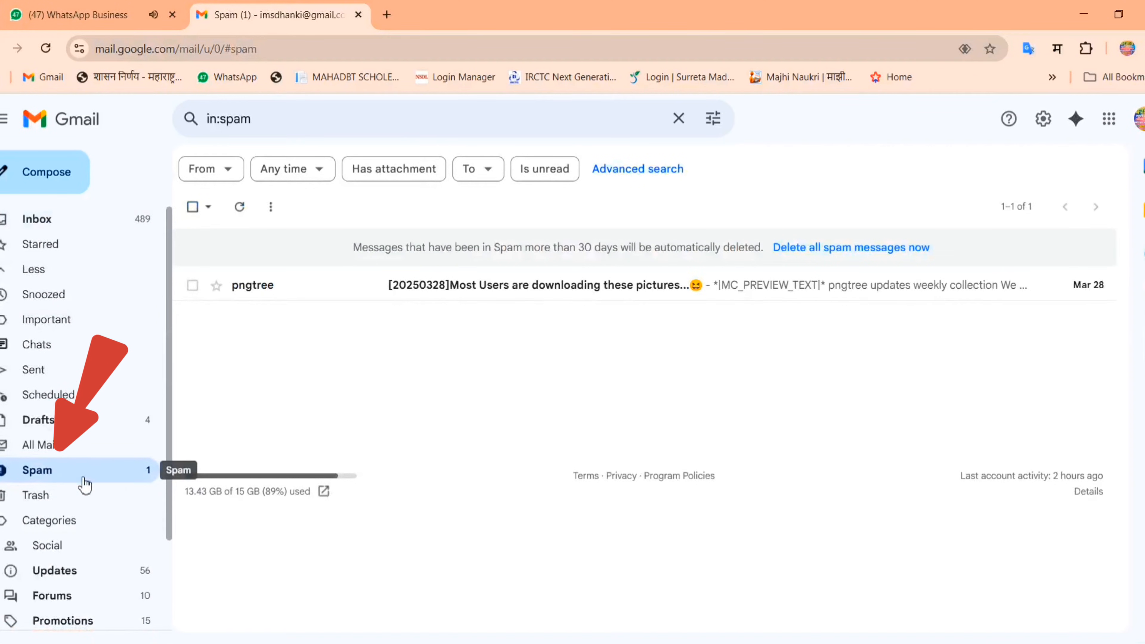
Get the one-time password from the Email Verification message in the Gmail inbox and enter it on the Form 17C login page.
left_click(118, 223)
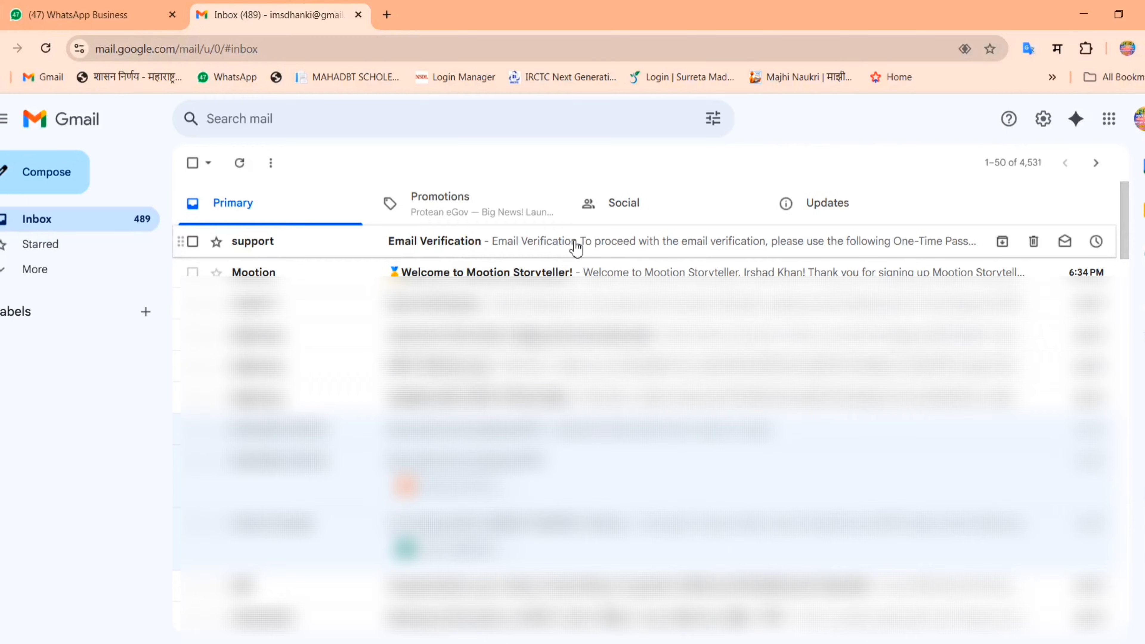
left_click(539, 249)
scroll(304, 464, "down", 5)
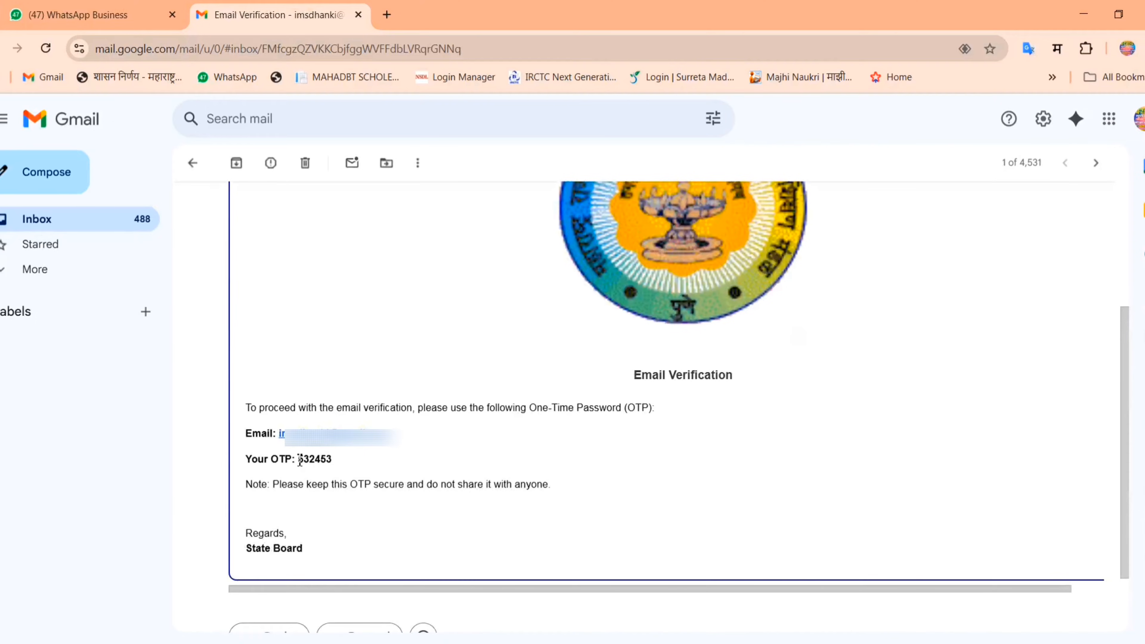
double_click(314, 459)
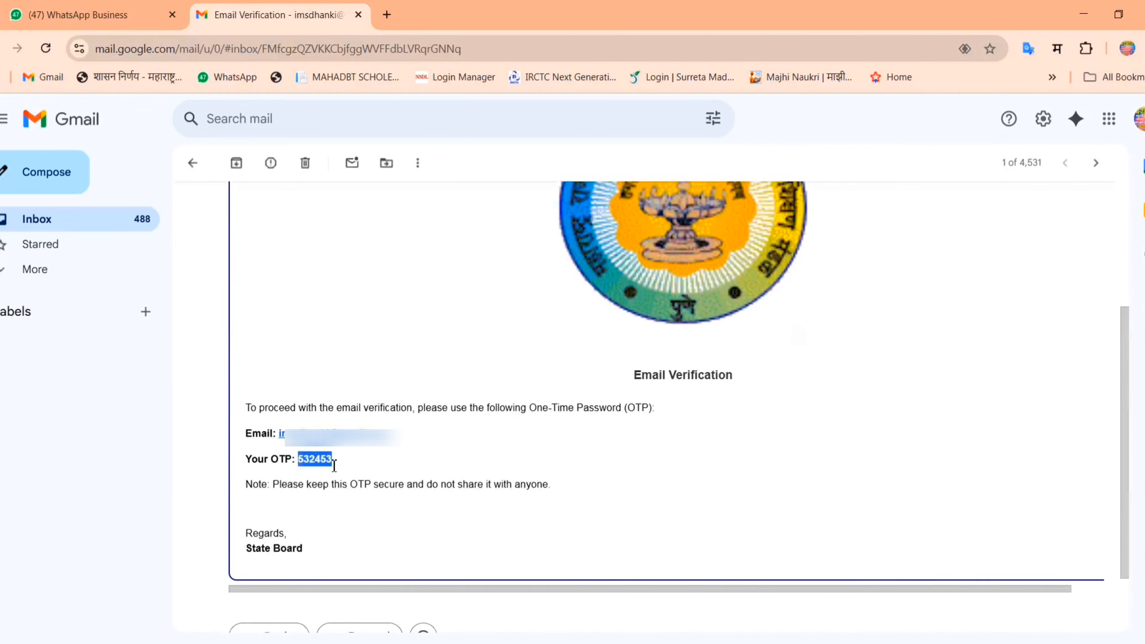
key("alt+Tab")
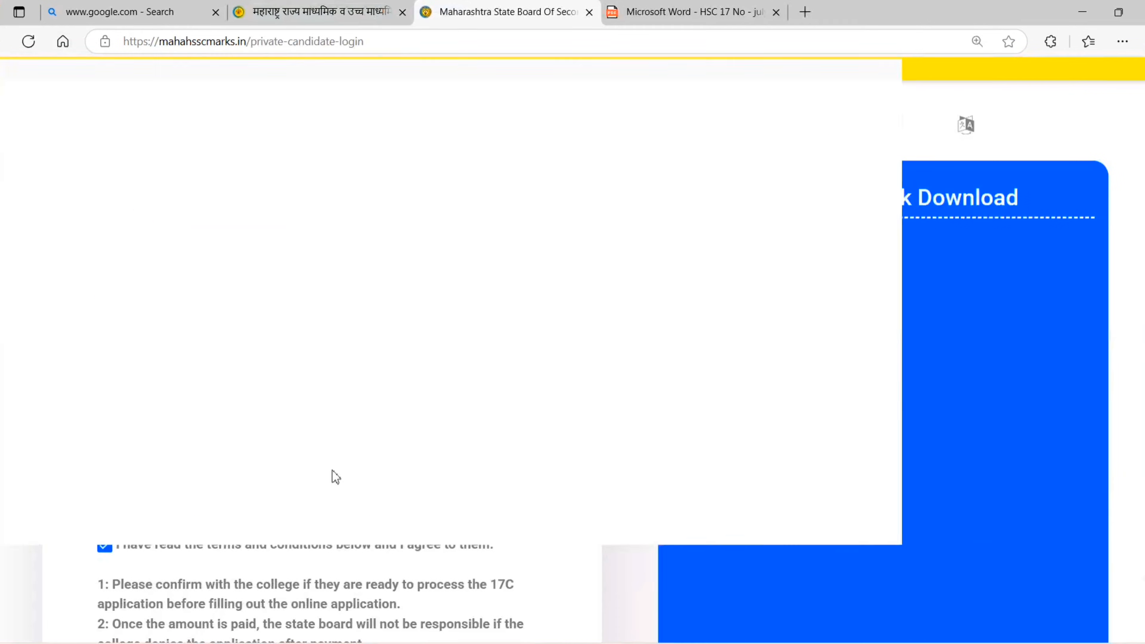
left_click(338, 467)
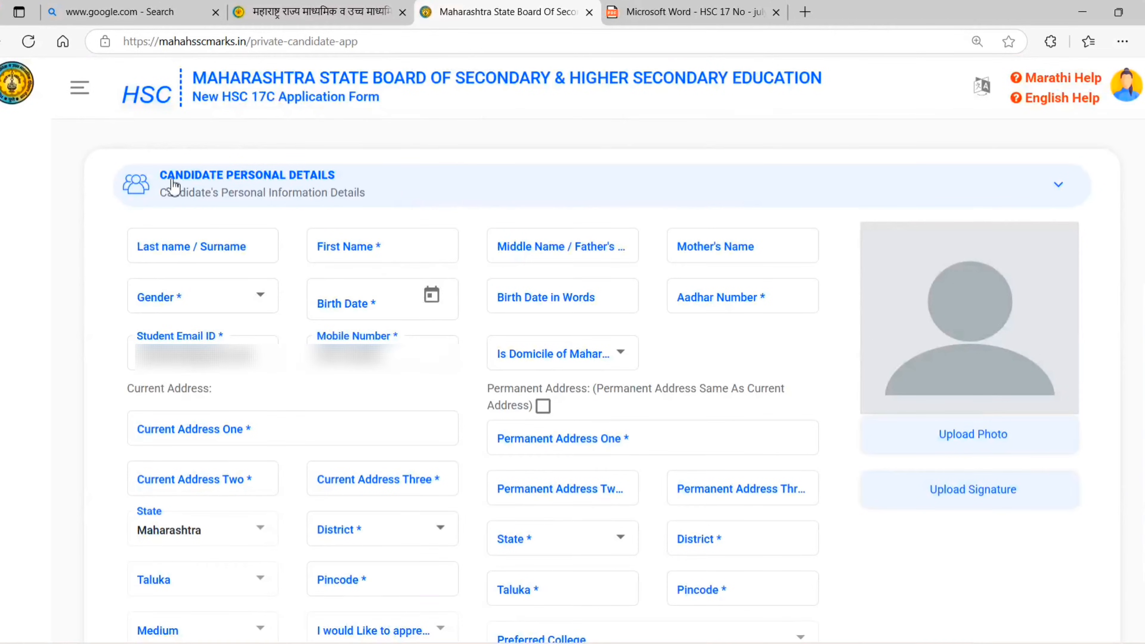
left_click_drag(170, 185, 435, 195)
left_click(284, 183)
left_click(282, 184)
left_click(281, 185)
mouse_move(120, 176)
left_mouse_down()
mouse_move(222, 216)
mouse_move(289, 221)
left_mouse_up()
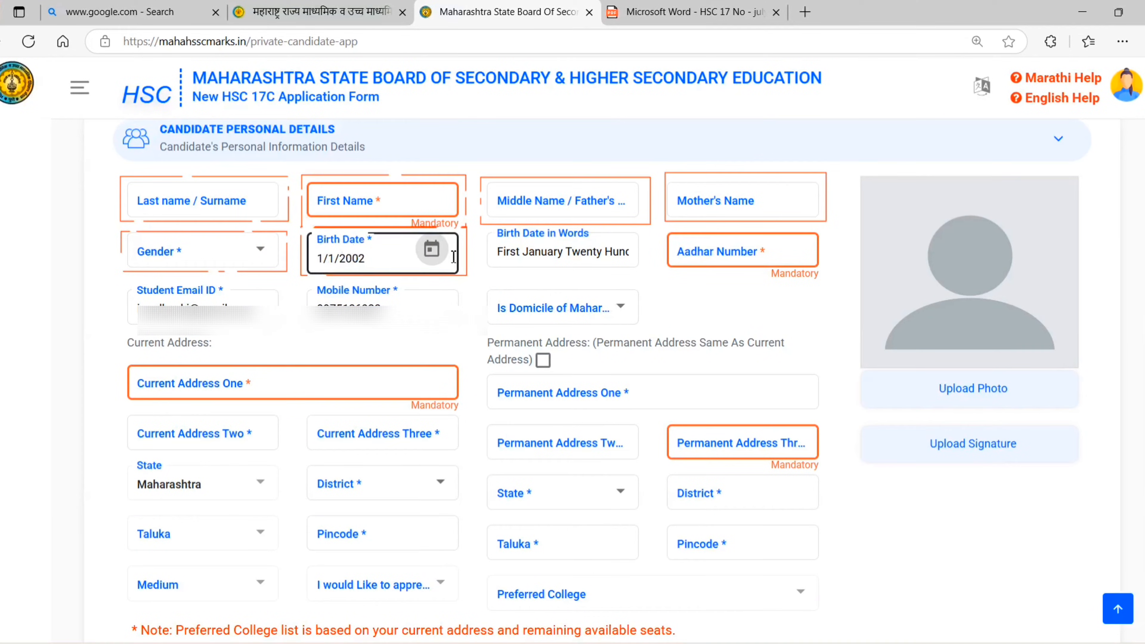
Set Is Domicile of Maharashtra to YES in the candidate's personal details.
left_click(517, 248)
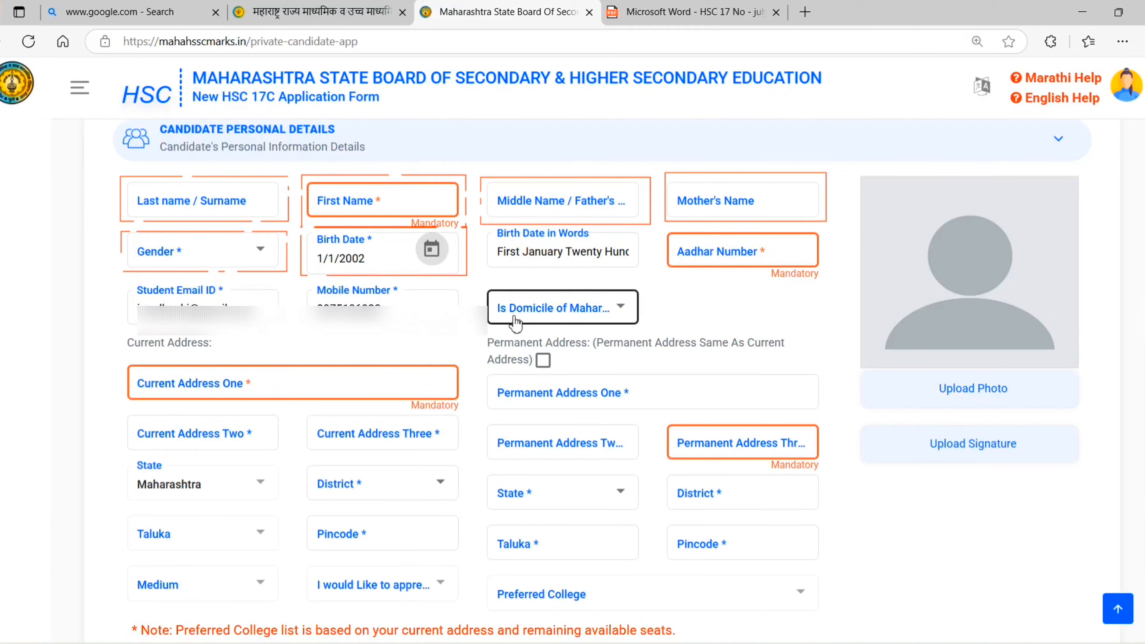
left_click(604, 315)
left_click(545, 311)
Fill in the current address with district, taluka and pincode, and mark the permanent address as the same.
left_click_drag(128, 343, 255, 347)
left_click(273, 350)
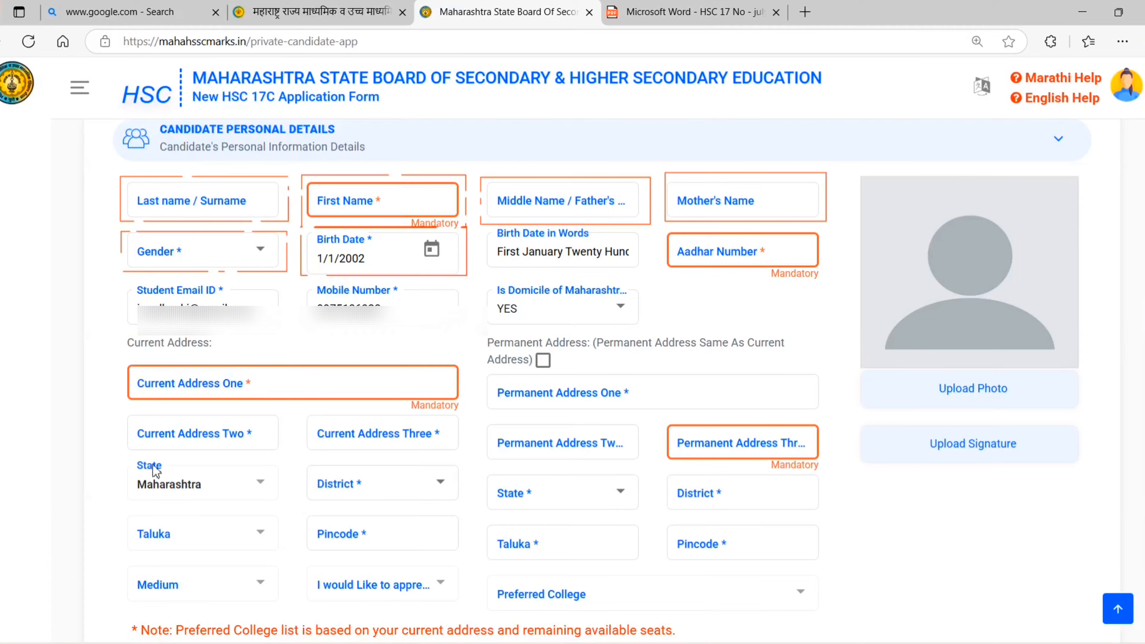
left_click(377, 493)
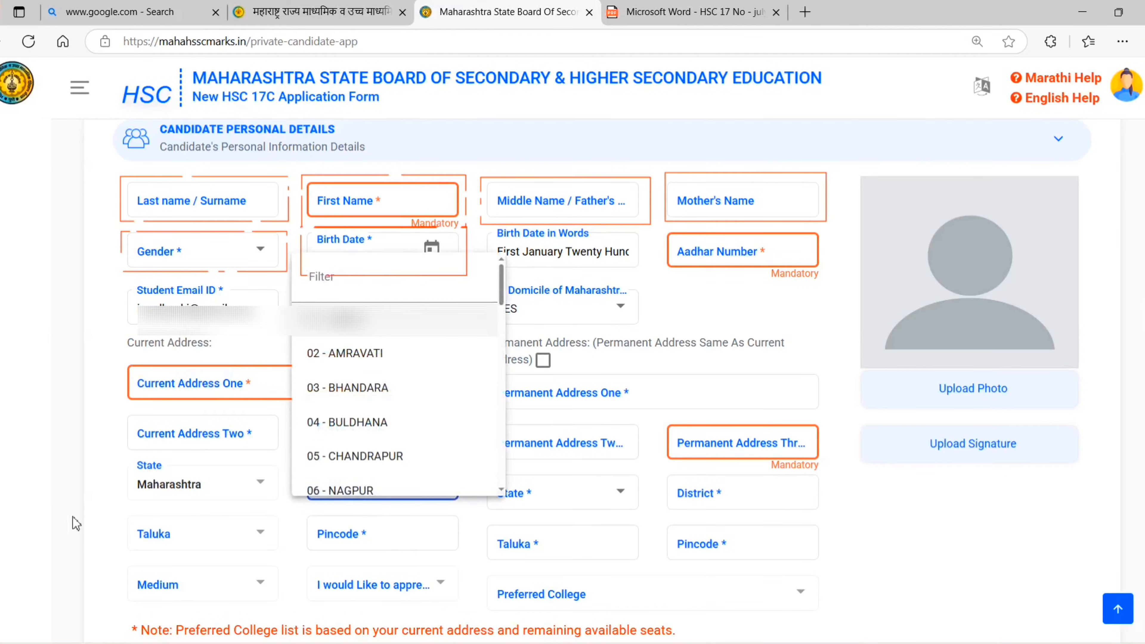
left_click(92, 518)
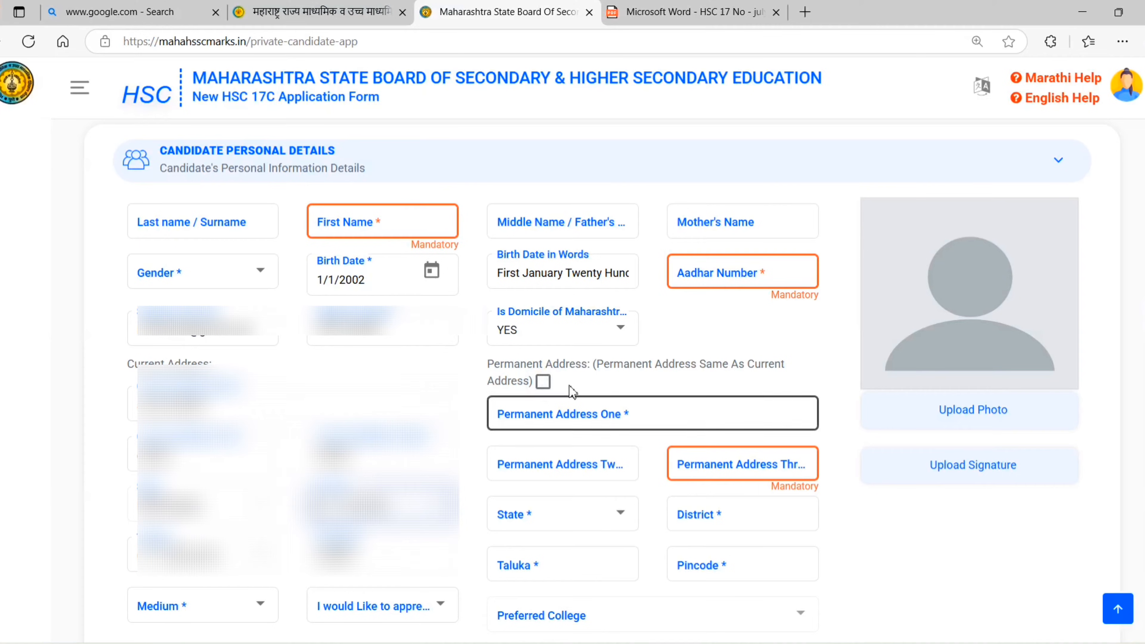
left_click(543, 382)
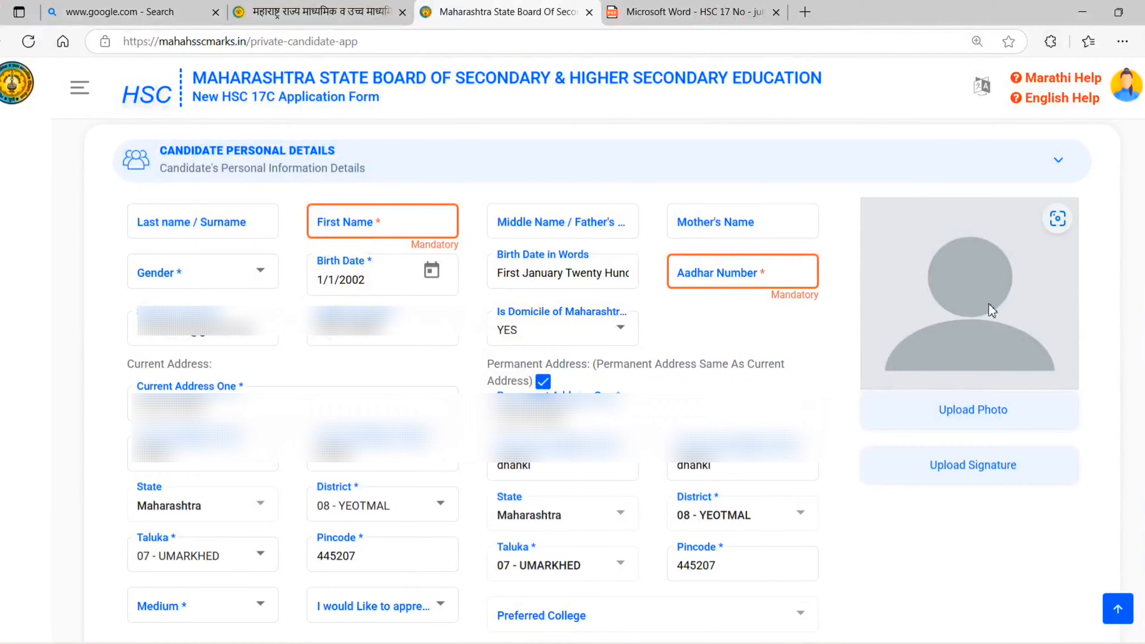
Upload the candidate's photo and signature, and set the medium to 2 - MARATHI.
left_click(979, 409)
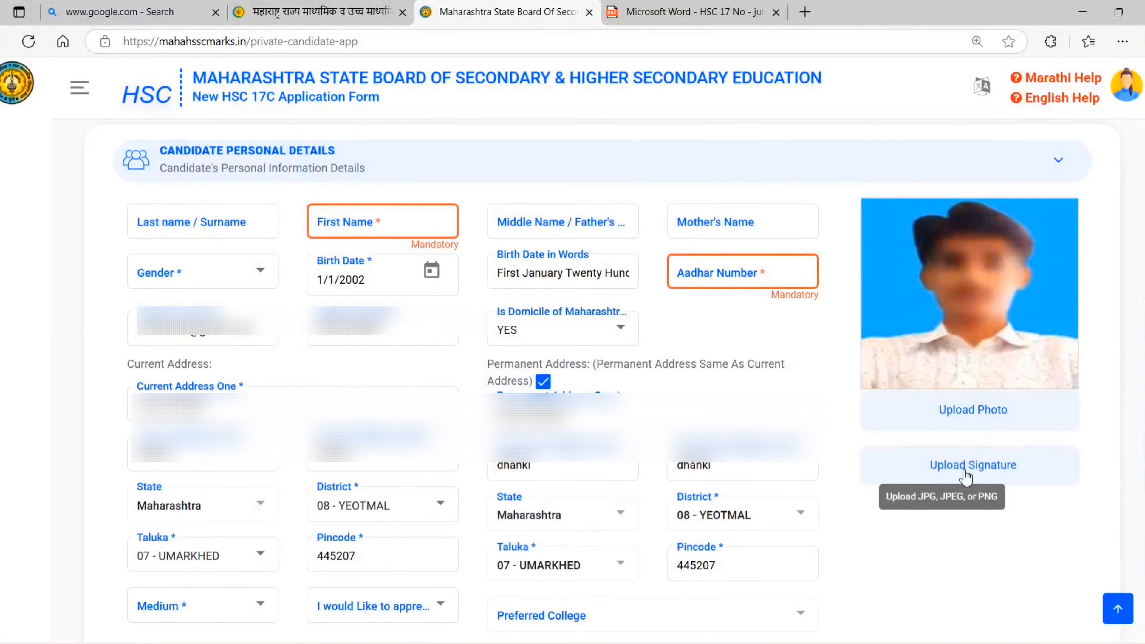
left_click(994, 473)
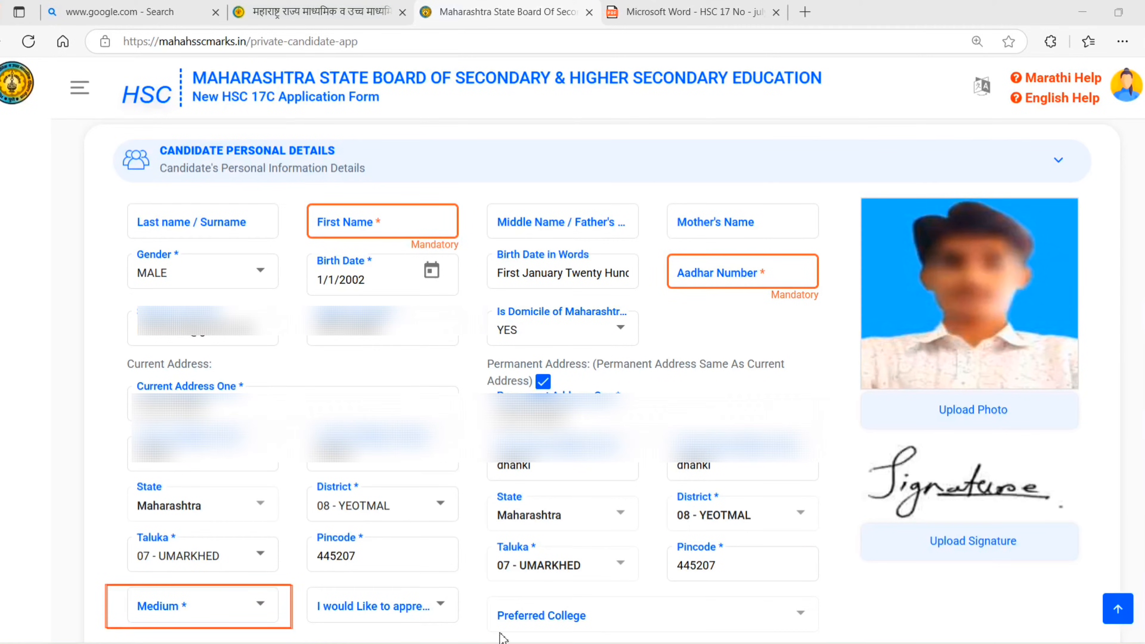
left_click(226, 605)
left_click(201, 478)
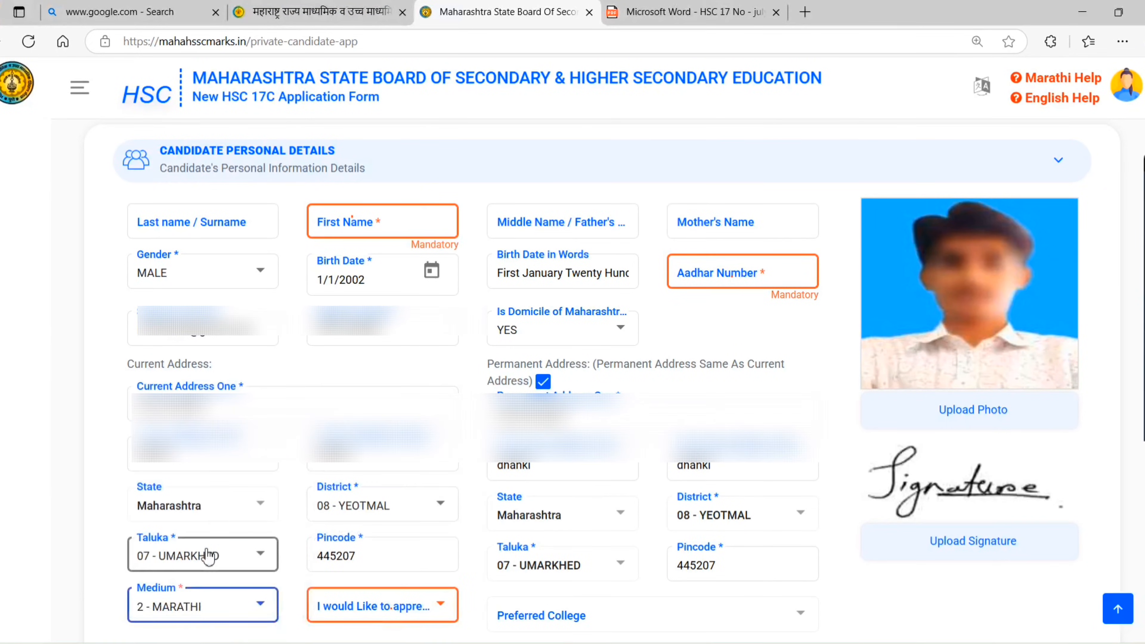
Set the stream to appear in to 2 - ARTS and choose 0807015 - SANT GADGEBABA VJBJ ARTS as the preferred college.
left_click(426, 606)
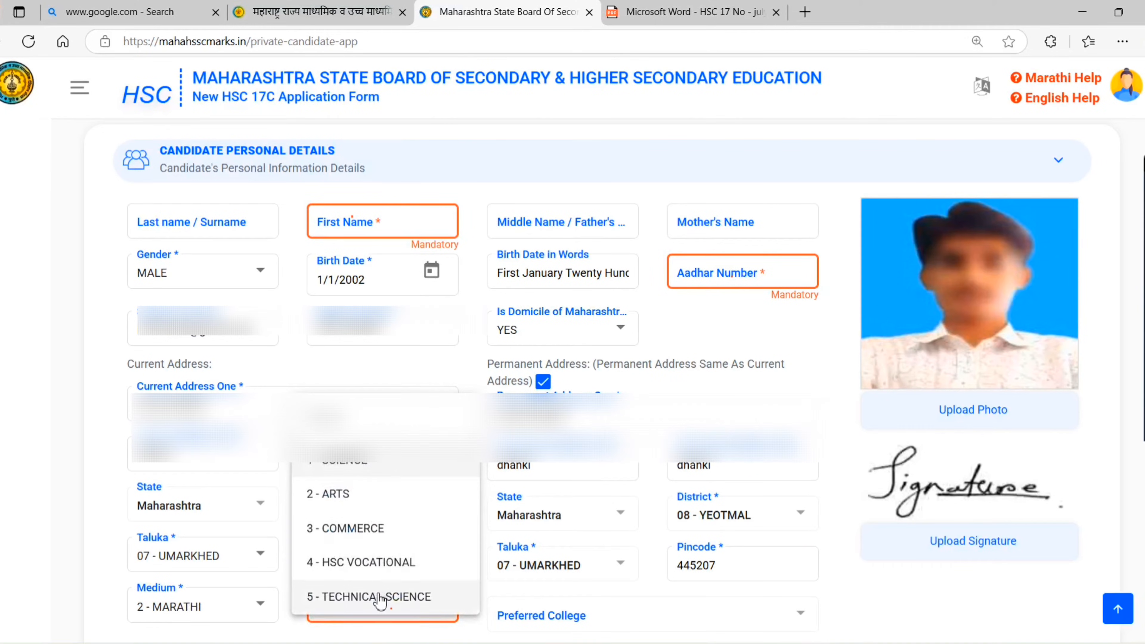
left_click(379, 494)
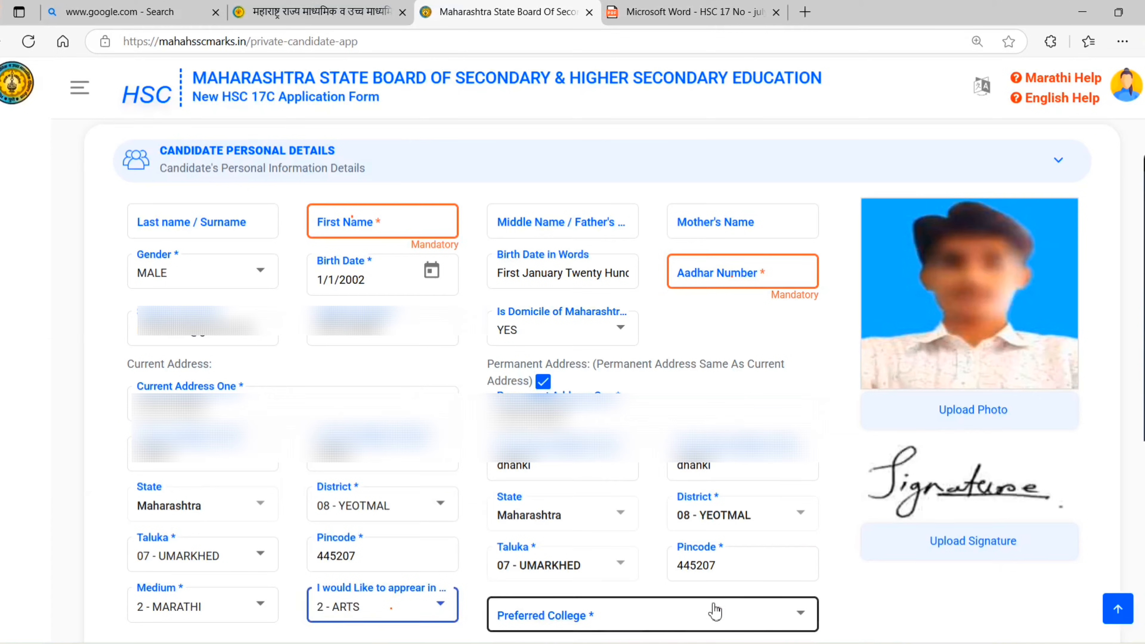
left_click(641, 624)
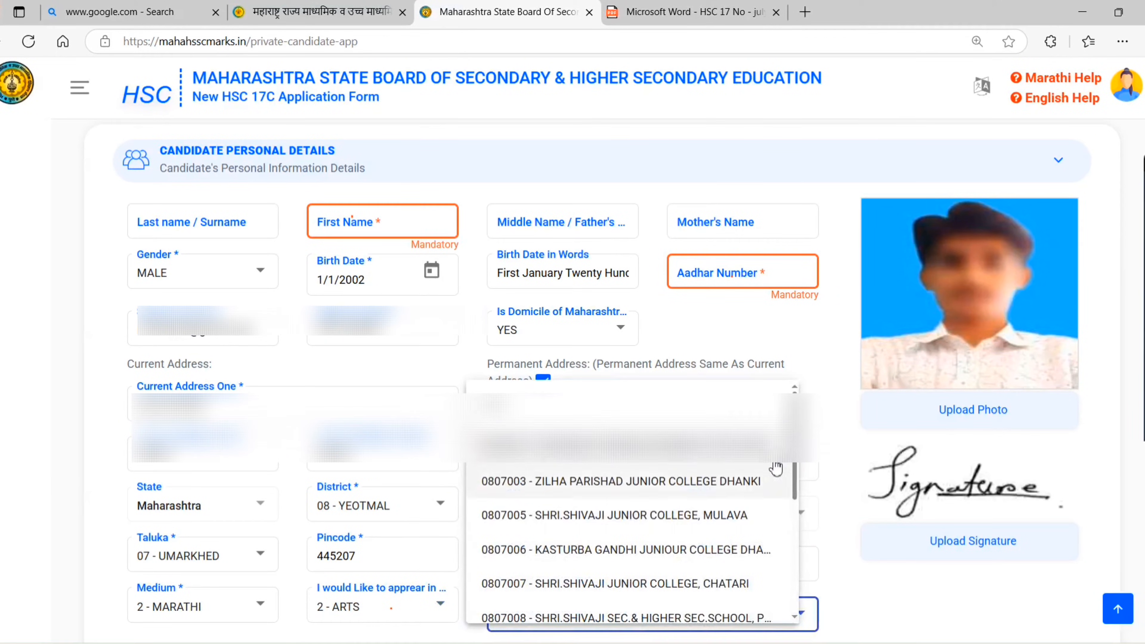
scroll(794, 481, "down", 2)
scroll(794, 480, "down", 5)
scroll(798, 545, "up", 6)
scroll(800, 540, "down", 4)
scroll(800, 542, "down", 2)
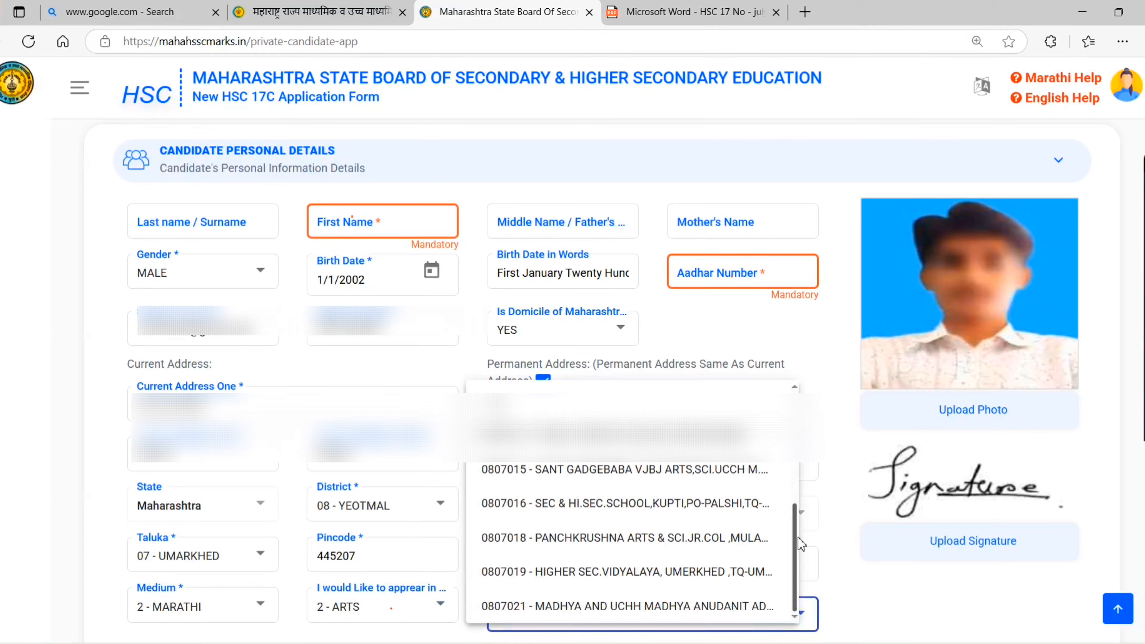
mouse_move(794, 543)
left_mouse_down()
mouse_move(792, 483)
mouse_move(794, 538)
left_mouse_up()
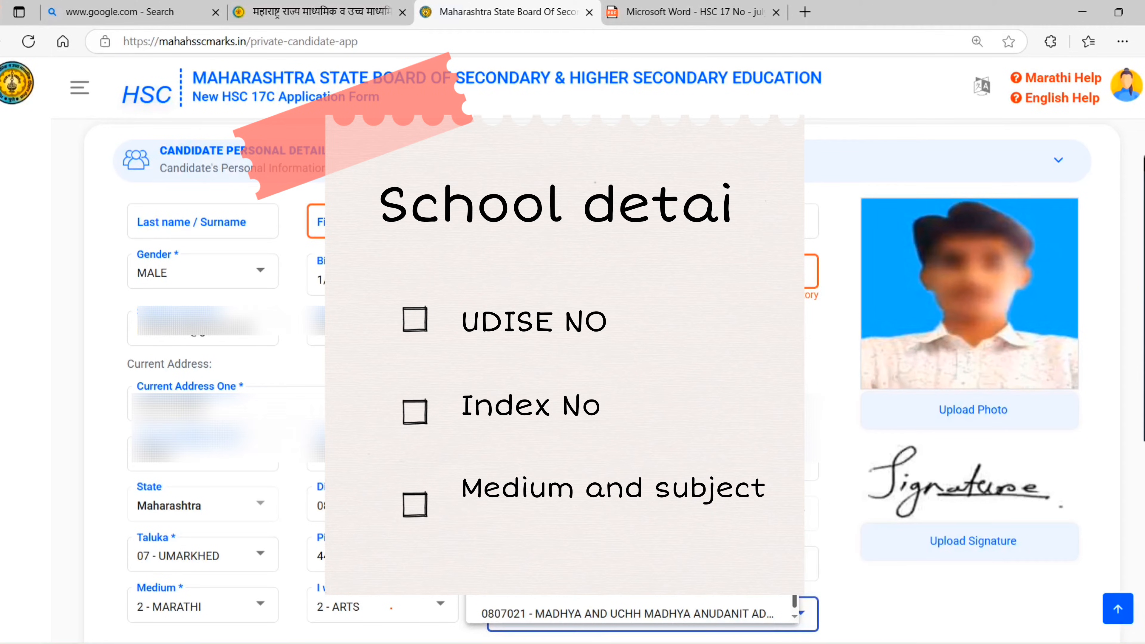
left_click(717, 479)
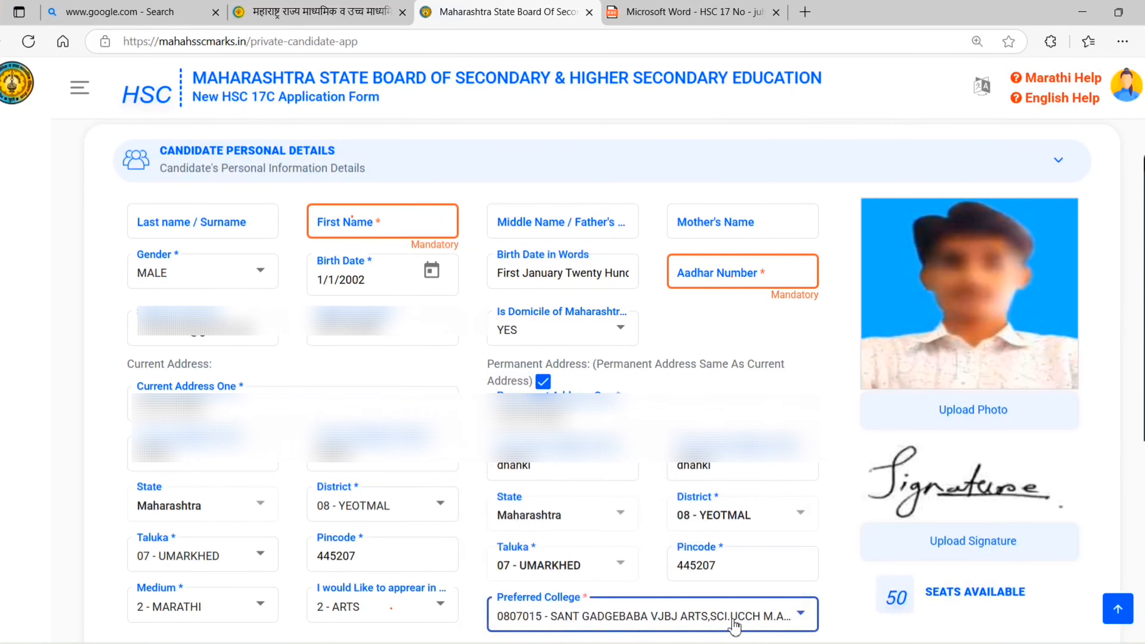
Check the seats available and tick the confirmation that the preferred college was visited and agreed to process the 17C application.
left_click_drag(932, 594, 1038, 597)
left_click(895, 590)
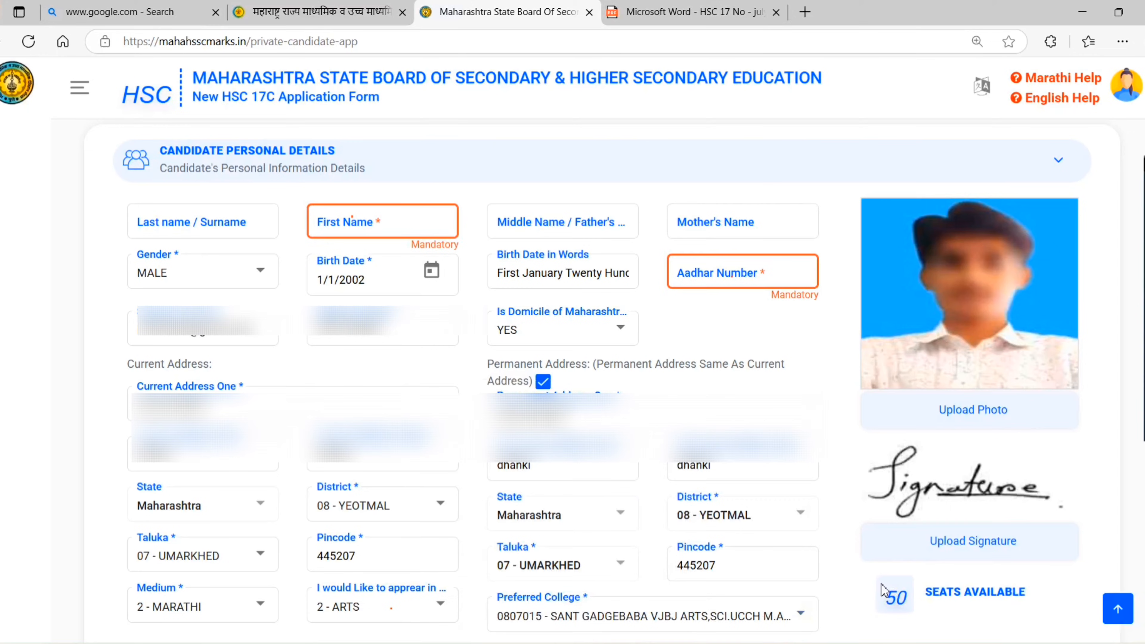
left_click_drag(882, 585, 1040, 606)
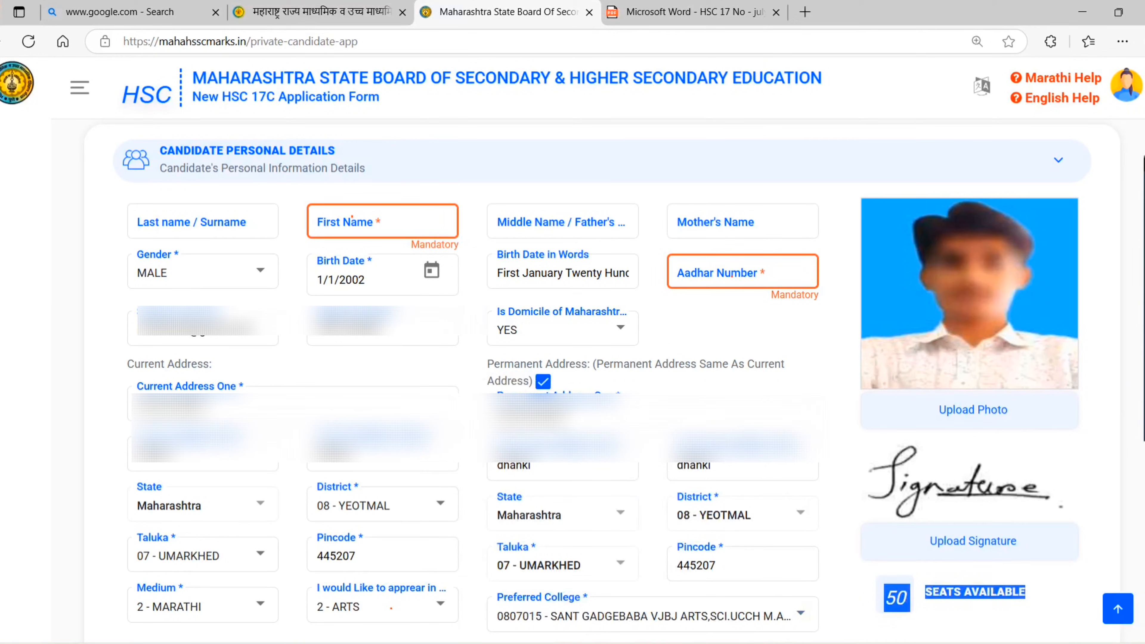
scroll(134, 218, "down", 10)
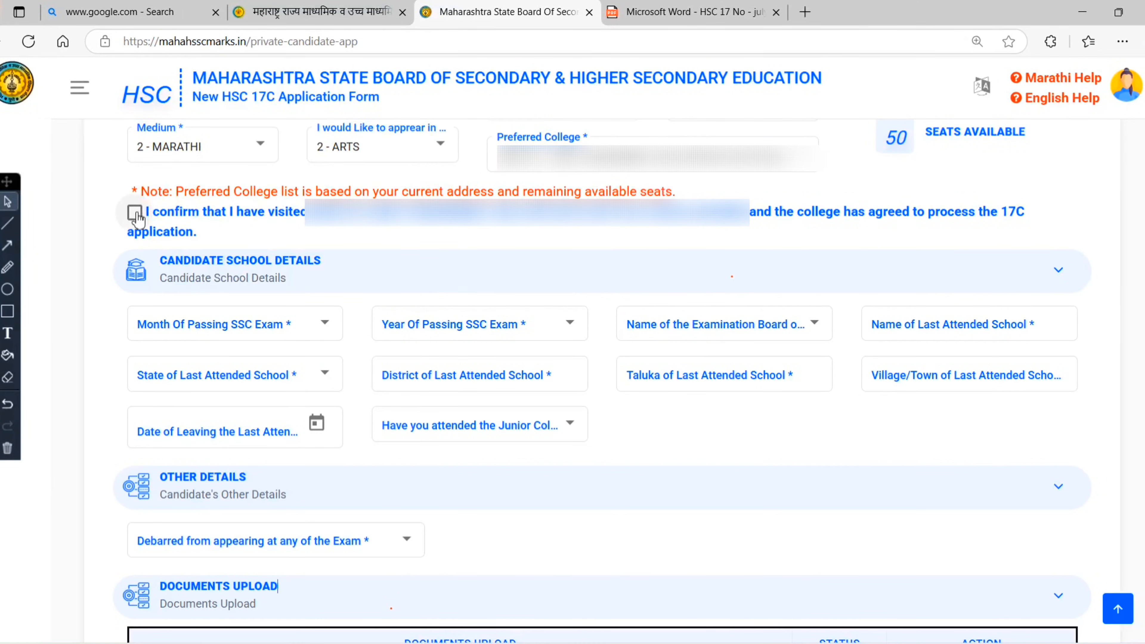
left_click(135, 213)
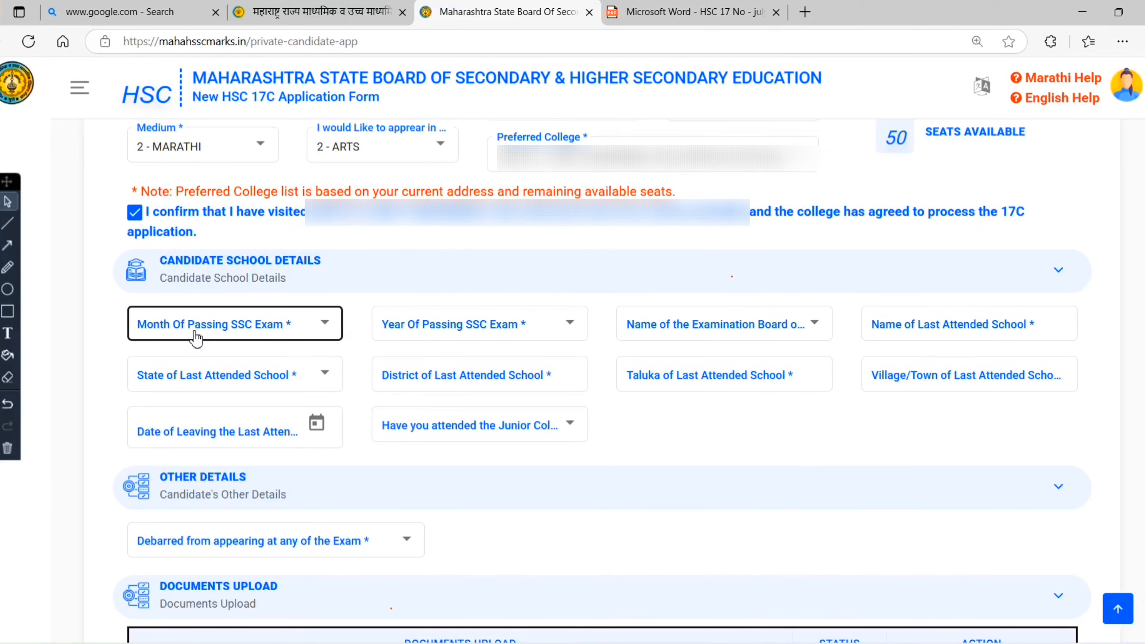
Set the SSC exam passing month to February / March and the passing year to 2016 in the school details.
left_click(238, 327)
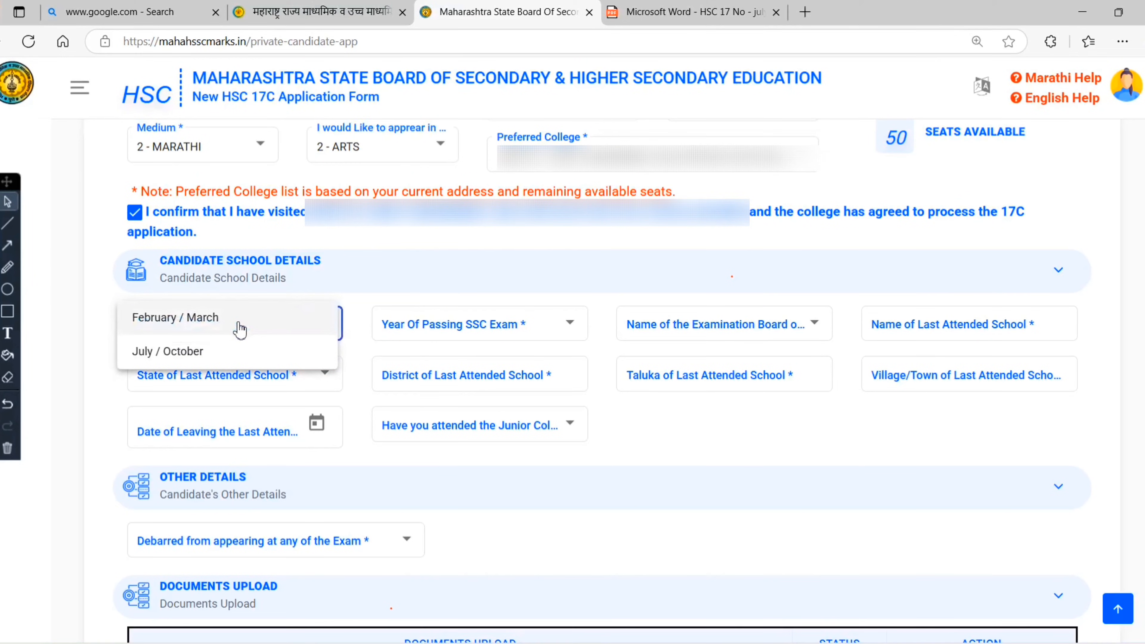
left_click(239, 330)
left_click(512, 339)
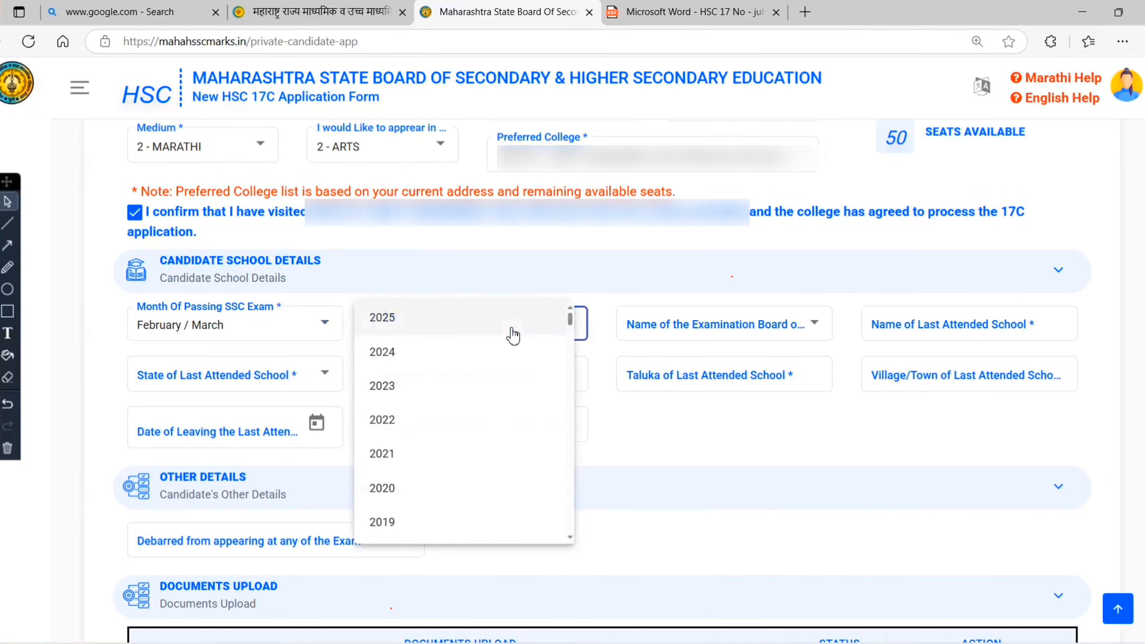
scroll(489, 403, "down", 6)
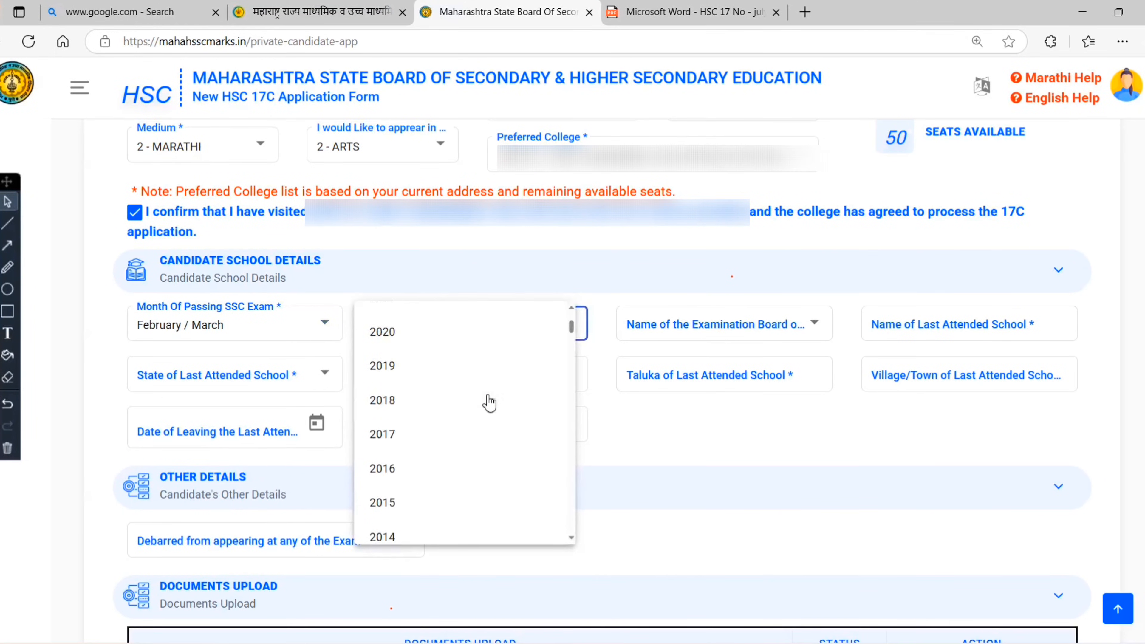
Select Other as the SSC examination board and open the Other Examination Board field for entry.
left_click(677, 334)
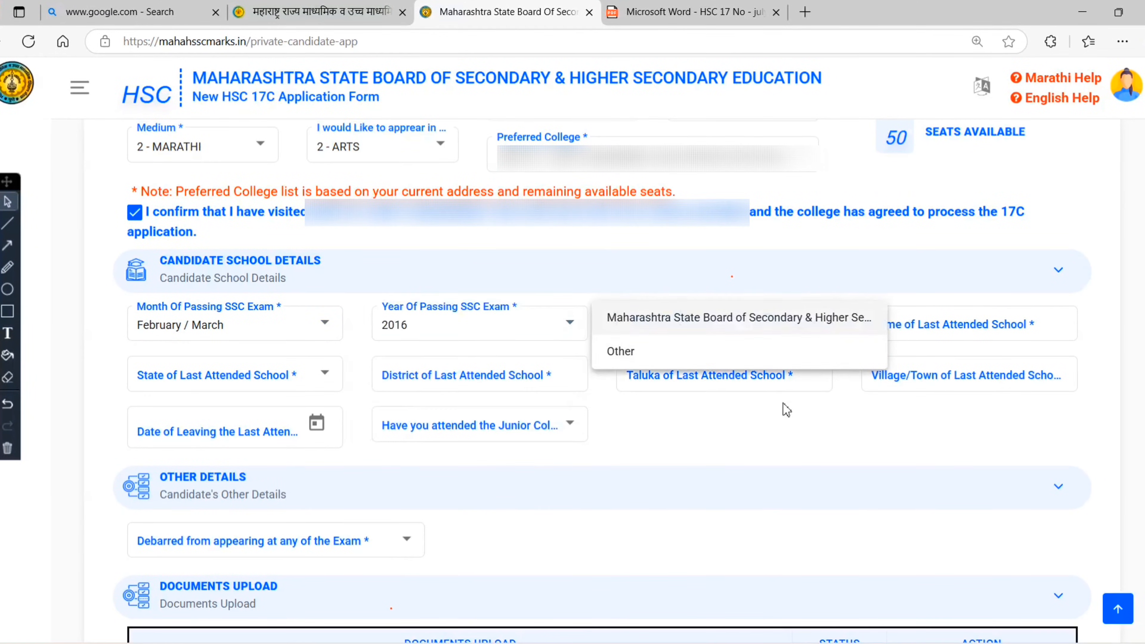
left_click(786, 409)
left_click(742, 325)
left_click(751, 361)
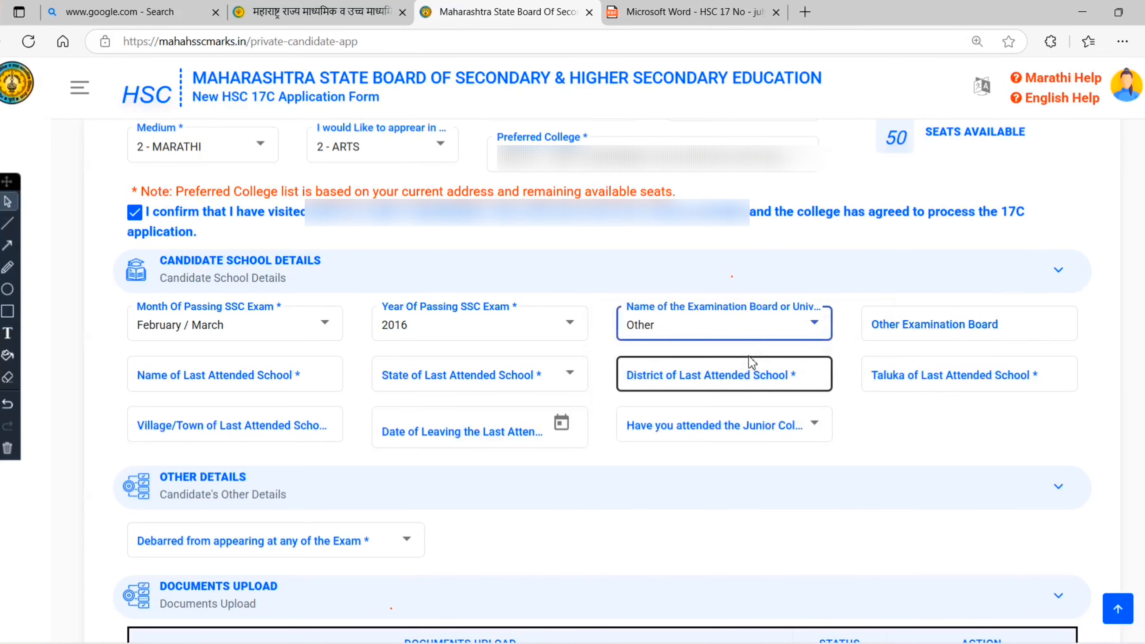
left_click(923, 329)
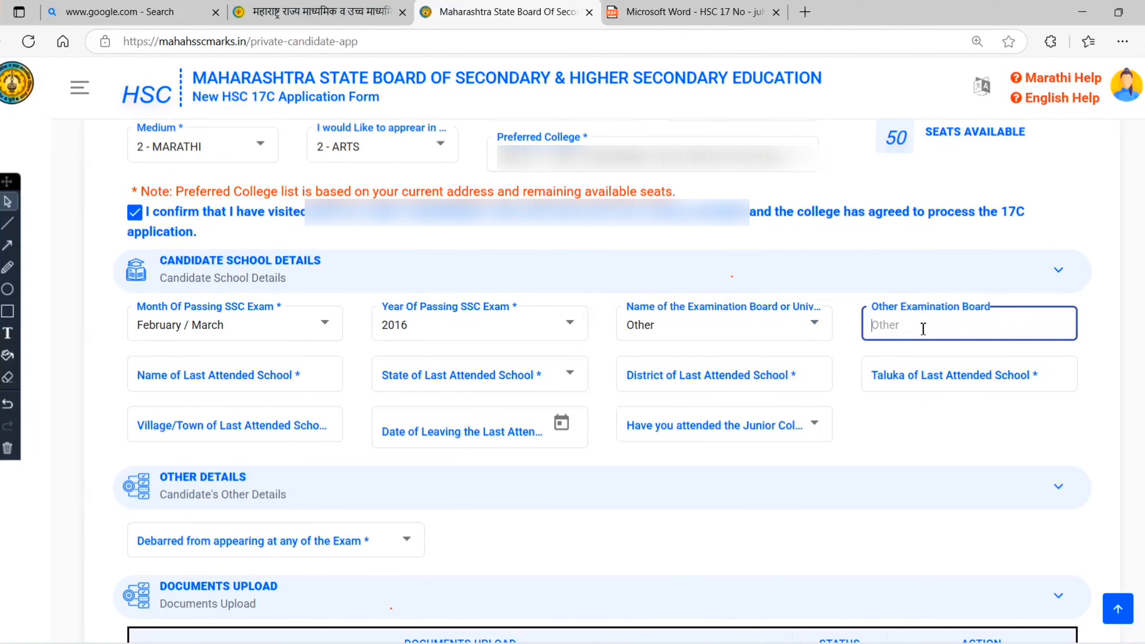
Set the examination board to Maharashtra State Board of Secondary & Higher Secondary and enter njnt school as the last attended school.
left_click(777, 323)
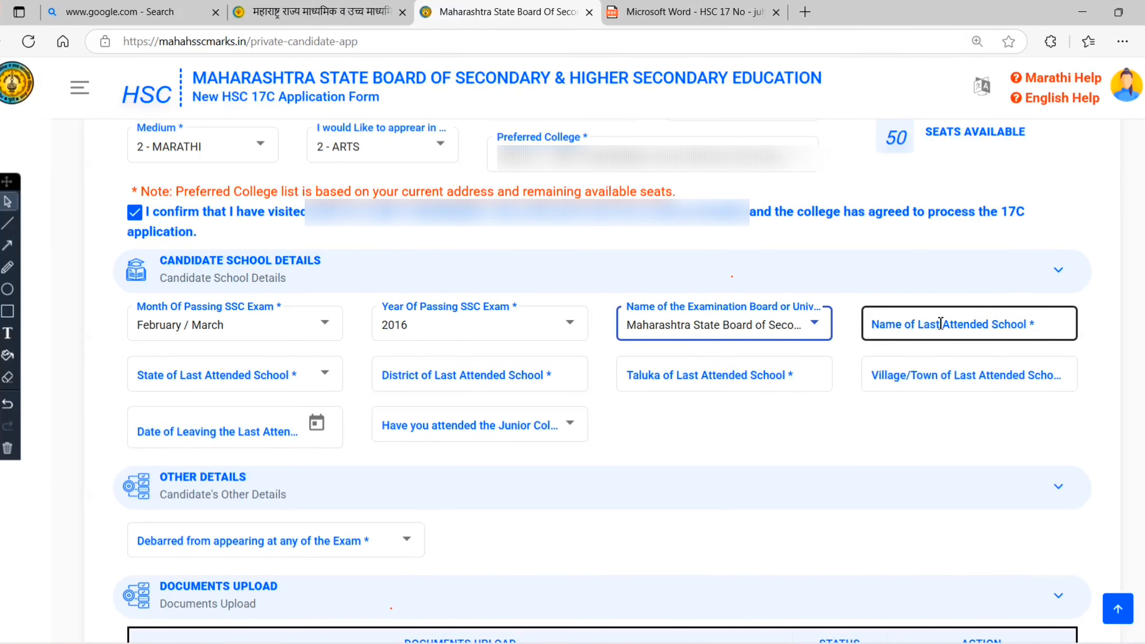
left_click(1028, 332)
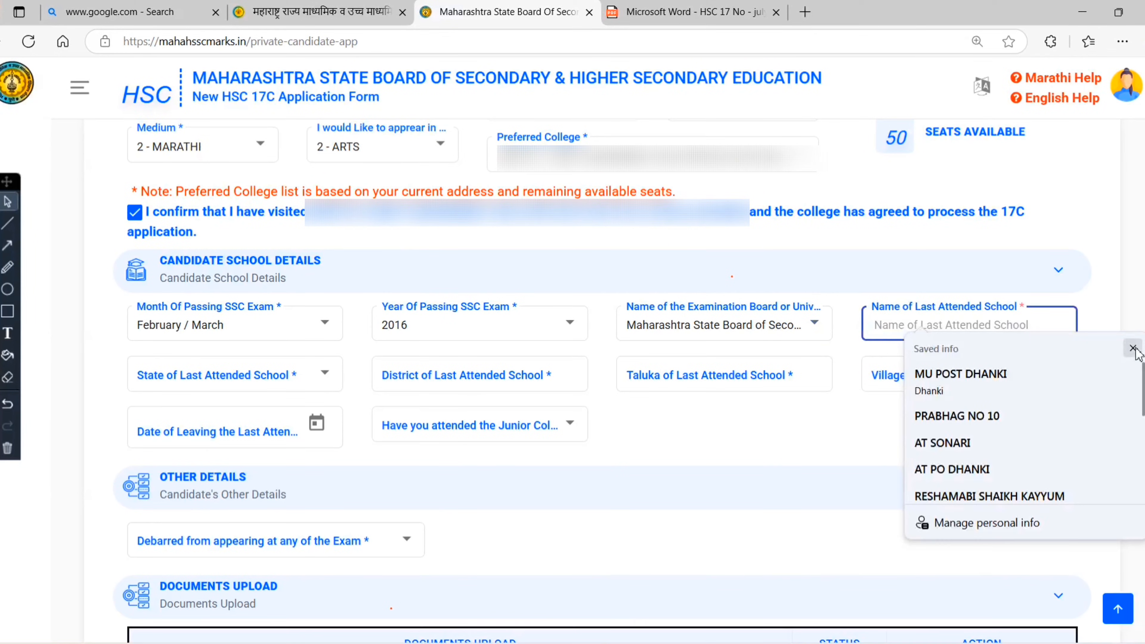
left_click(1134, 350)
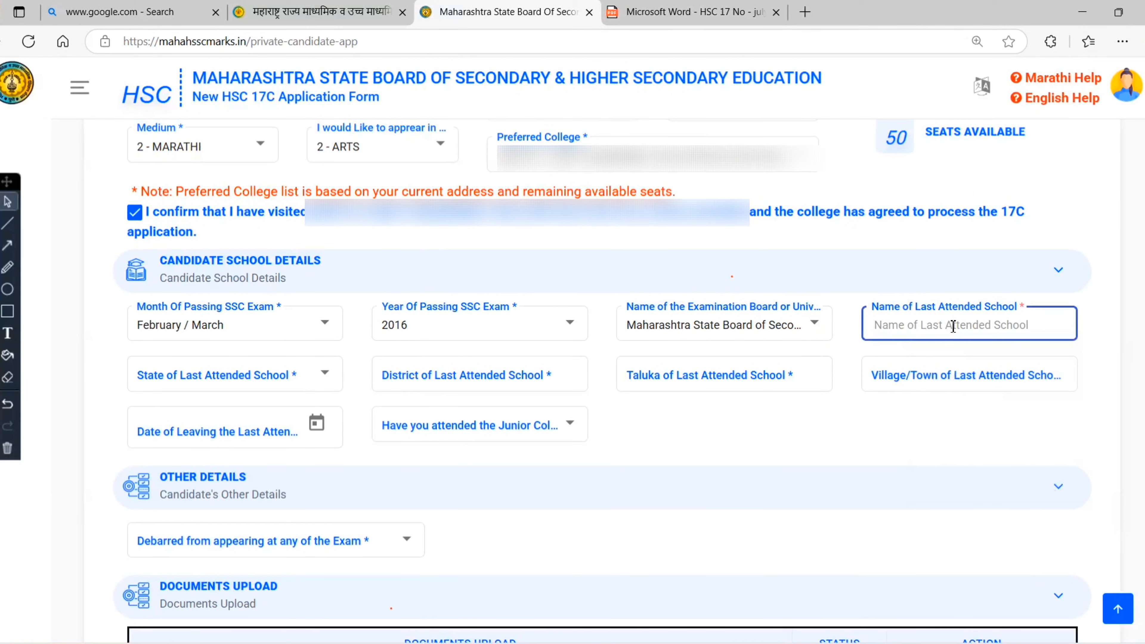
type("njnt school")
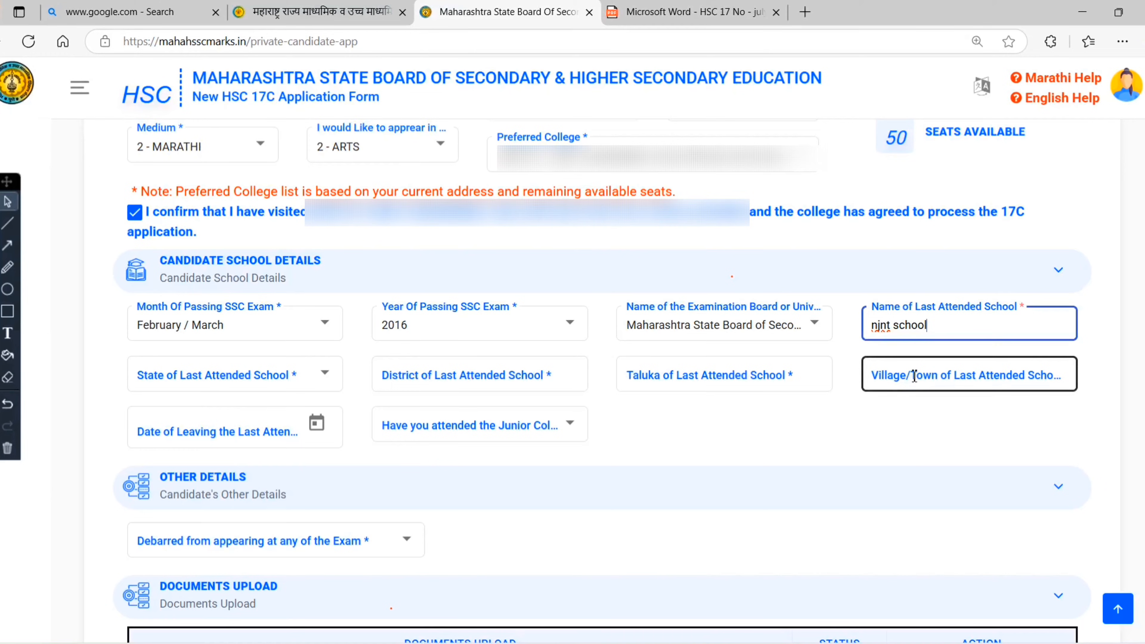
Fill in the school's village and location as Maharashtra, 08 - YEOTMAL, 07 - UMARKHED, and set the leaving date to 17/4/2025.
left_click(941, 379)
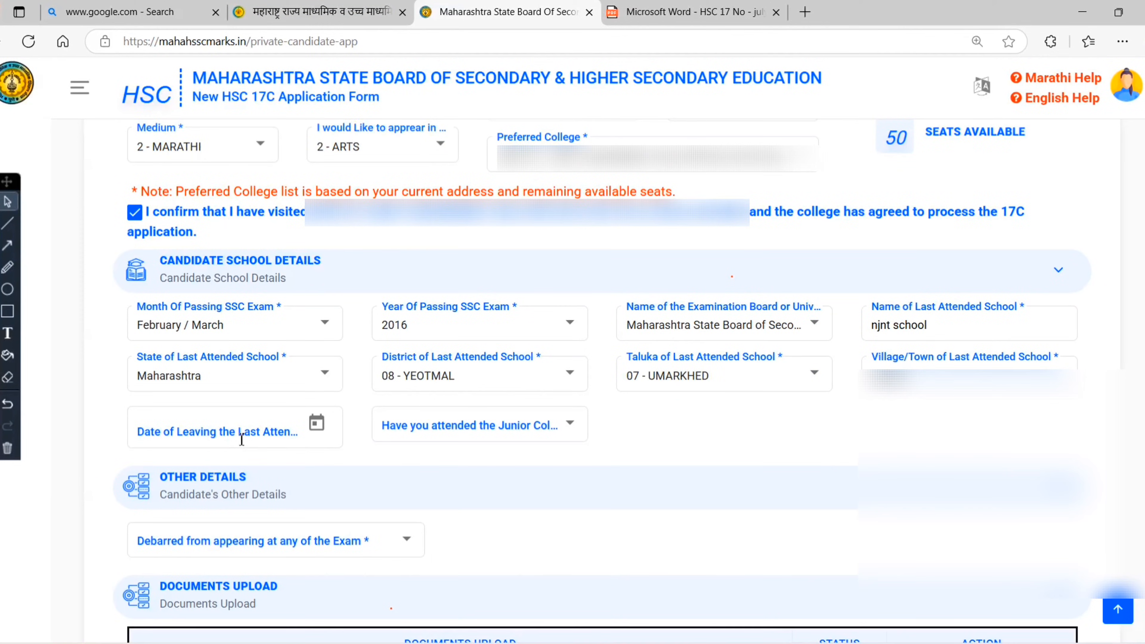
left_click(316, 424)
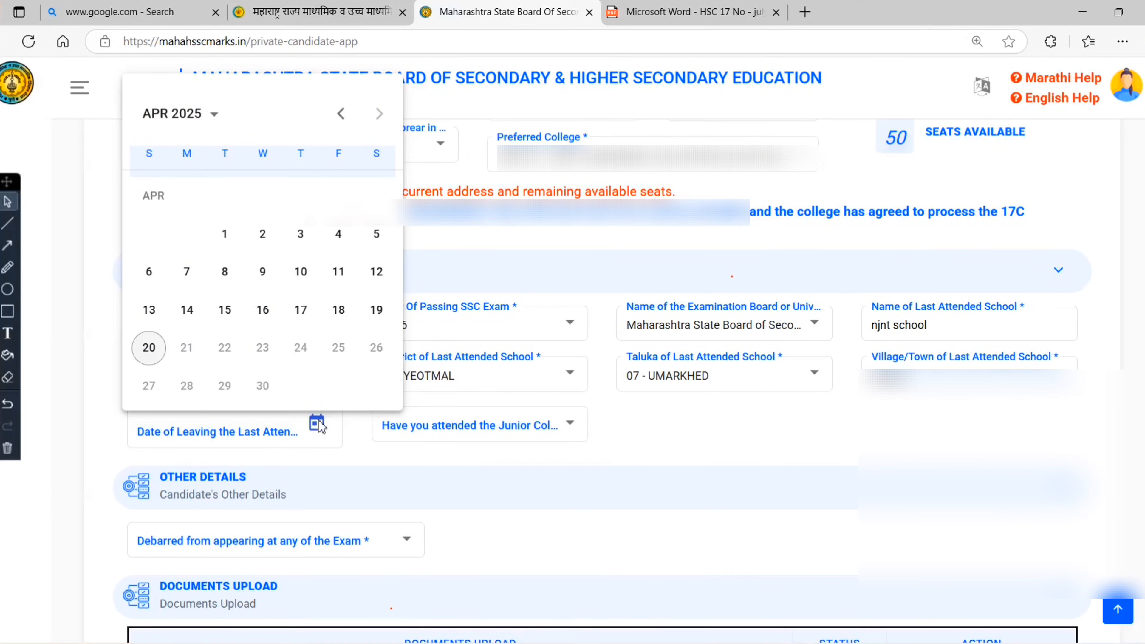
left_click(300, 310)
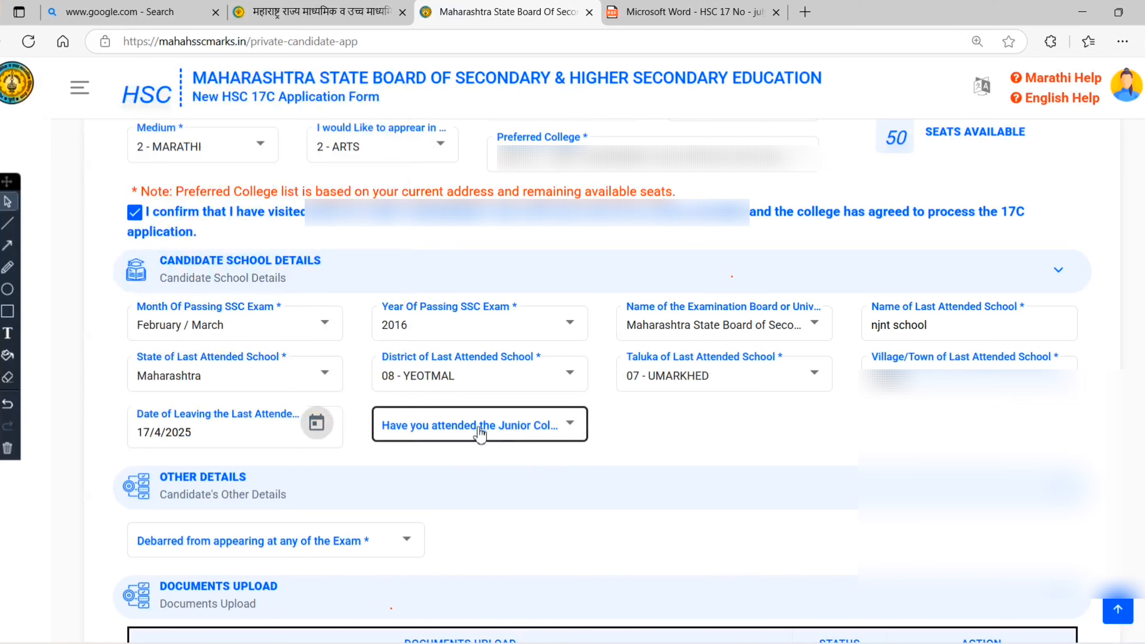
Answer YES to having attended the Junior College.
left_click(480, 435)
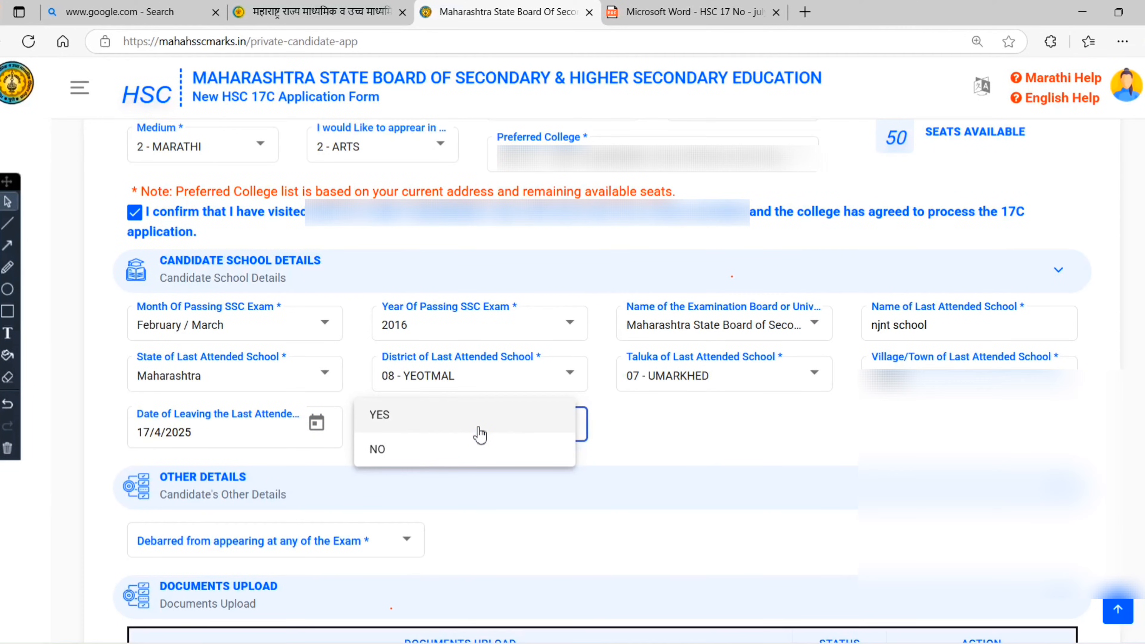
left_click(479, 430)
scroll(468, 393, "down", 2)
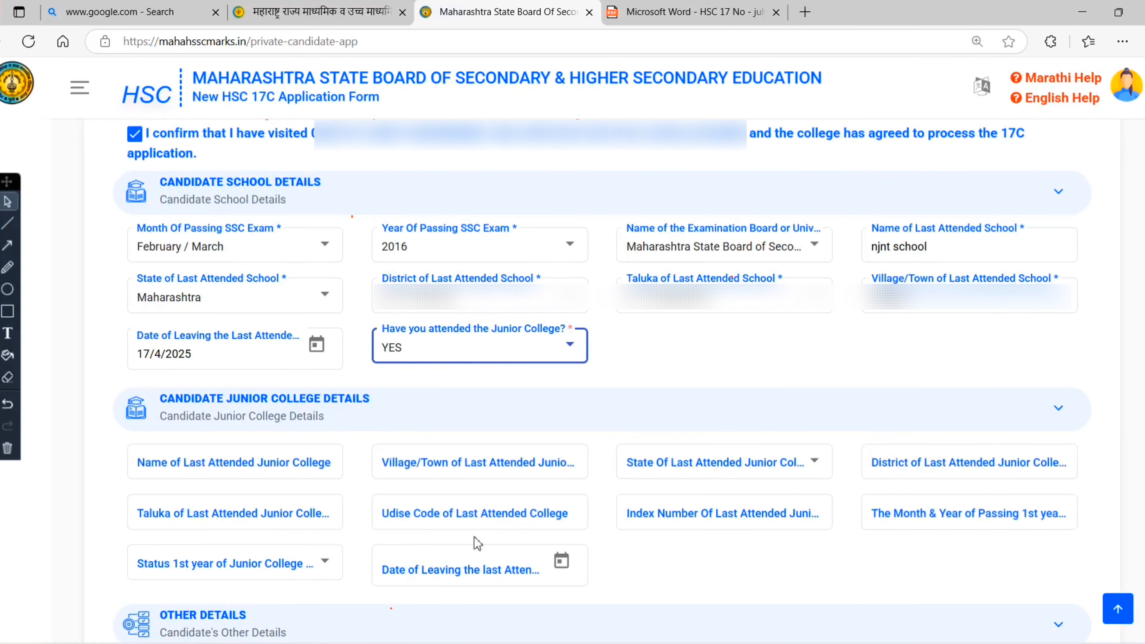
left_click(443, 516)
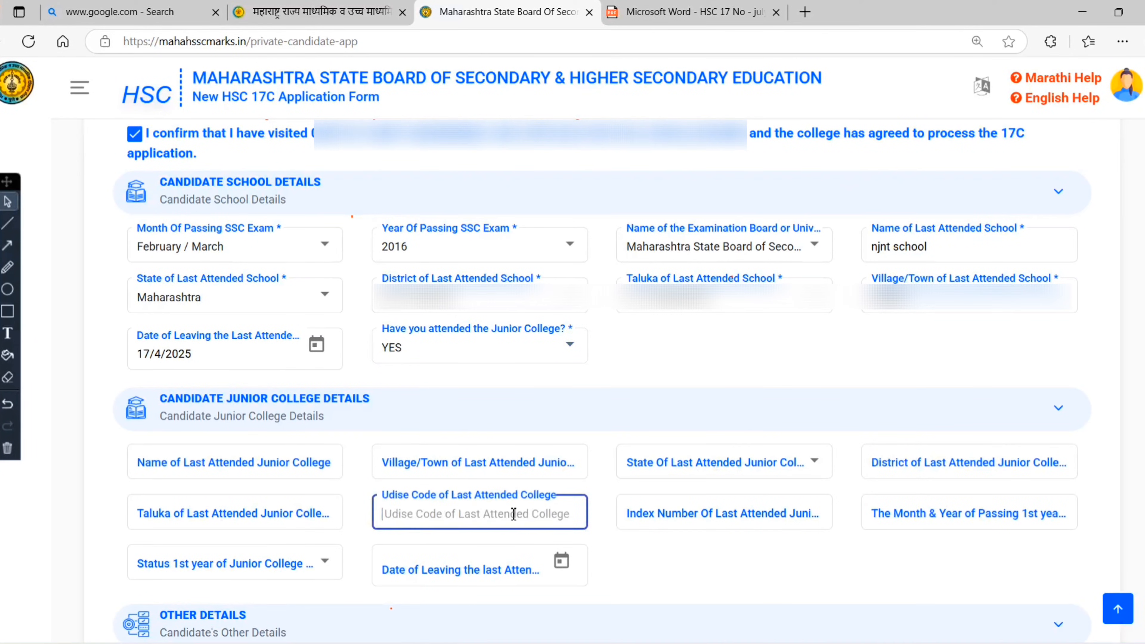
left_click(772, 518)
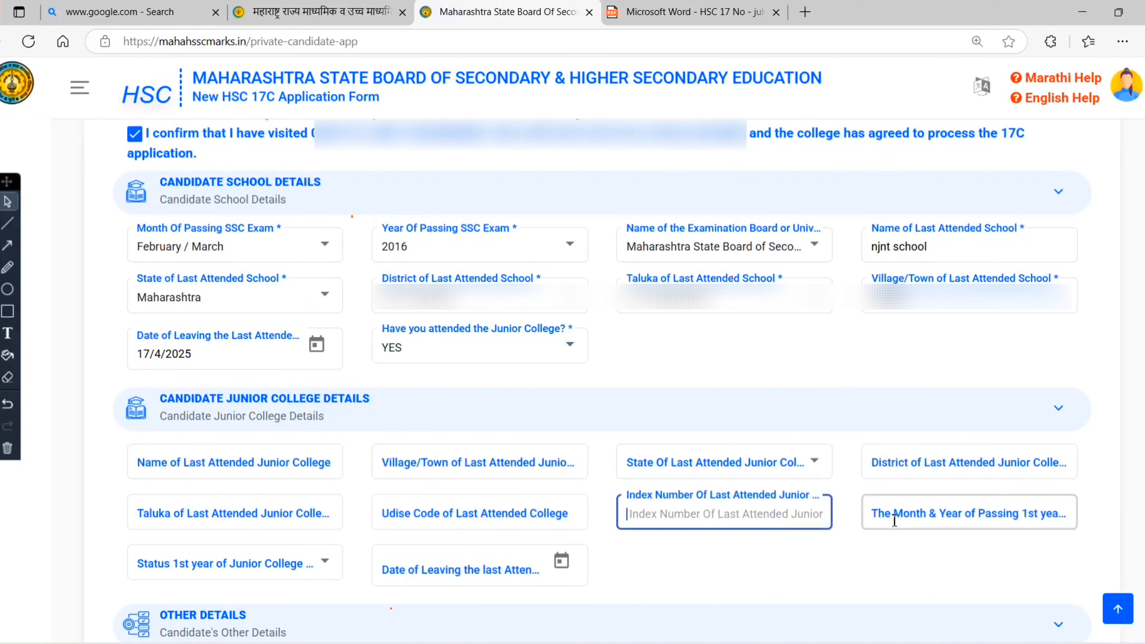
left_click(982, 517)
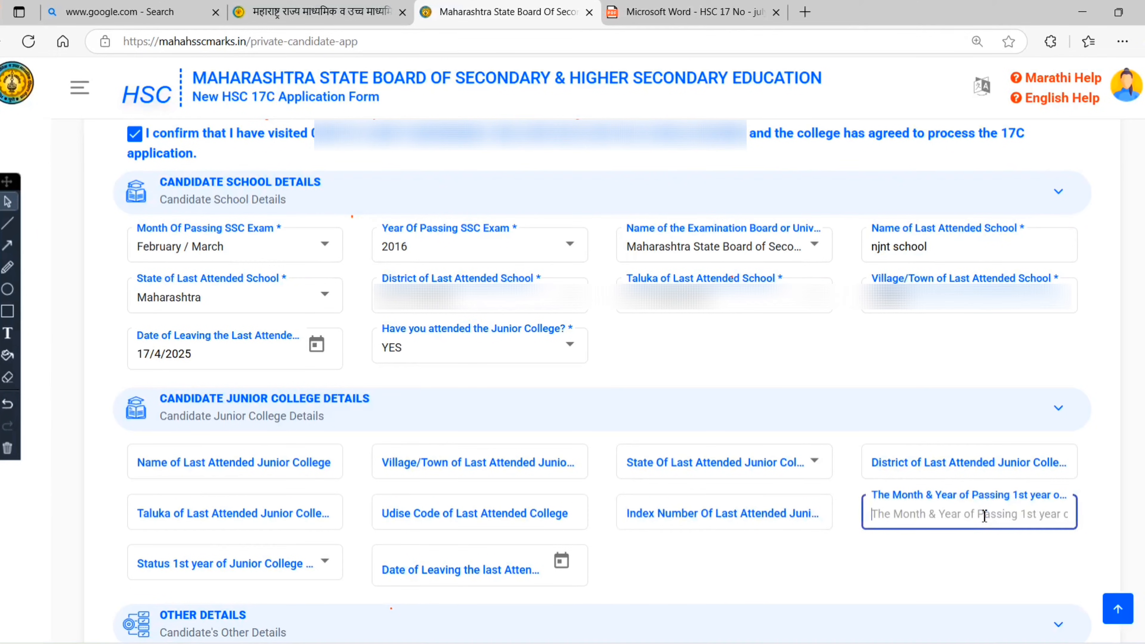
left_click(181, 566)
left_click(49, 567)
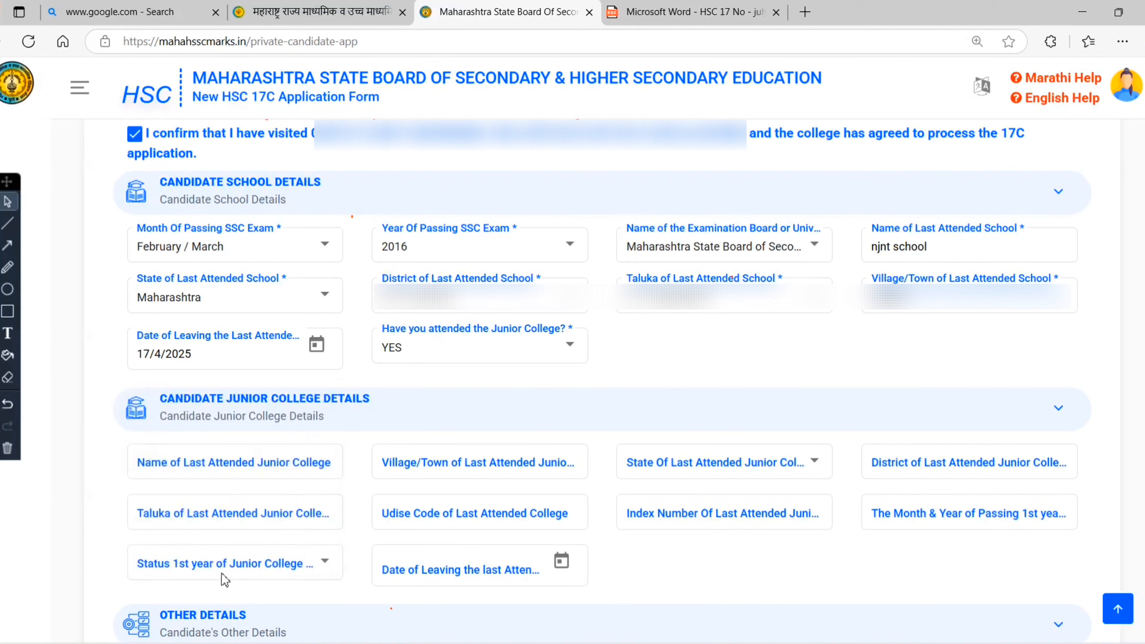
Set the status of the 1st year Junior College exam to Pass and open the date picker for leaving the junior college.
left_click(275, 567)
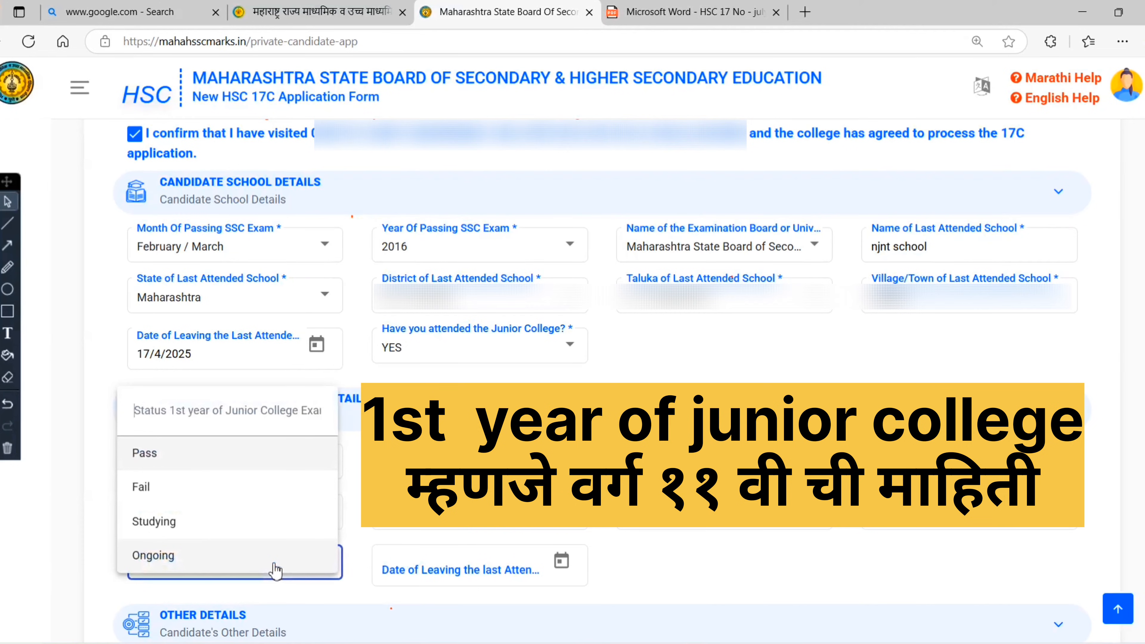
left_click(167, 457)
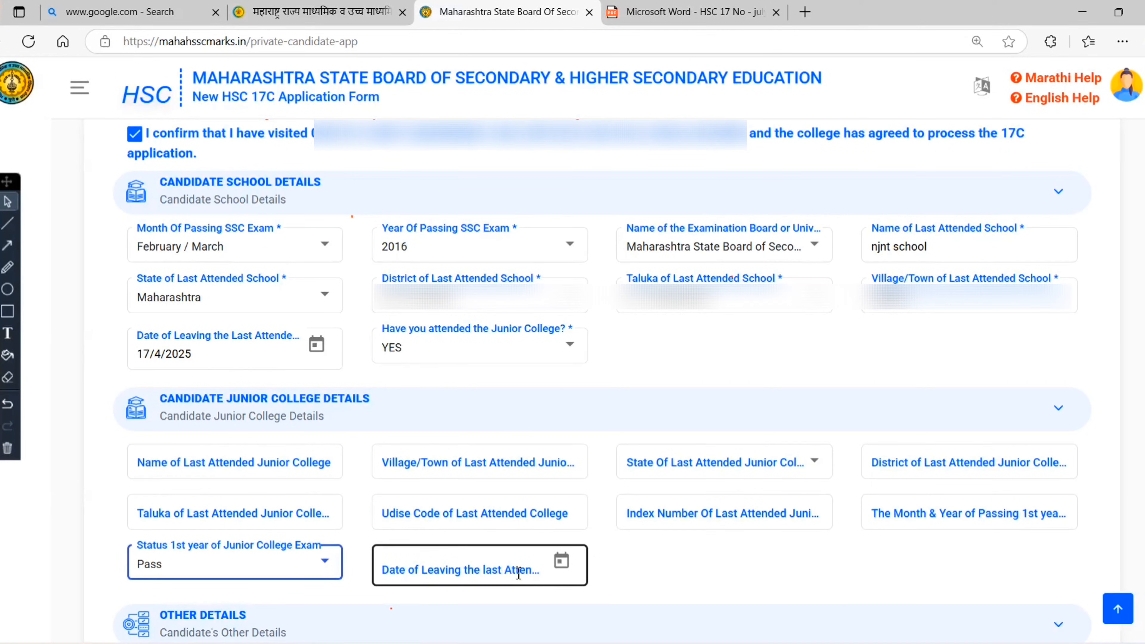
left_click(562, 562)
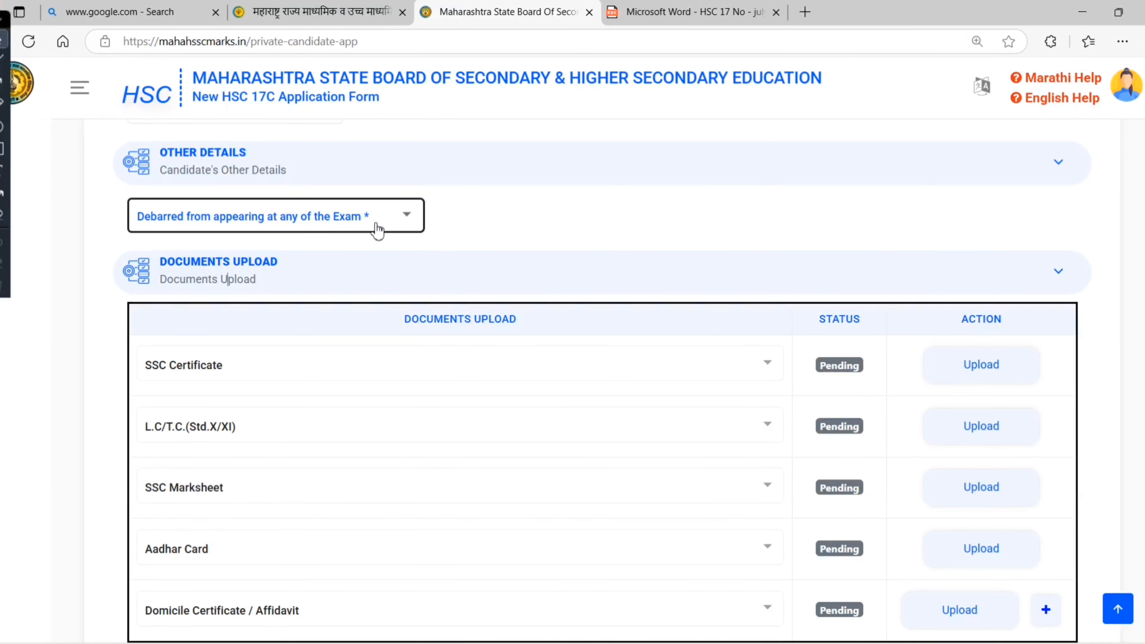
Set Debarred from appearing at any of the Exam to No in the candidate's other details.
left_click(377, 231)
left_click(510, 232)
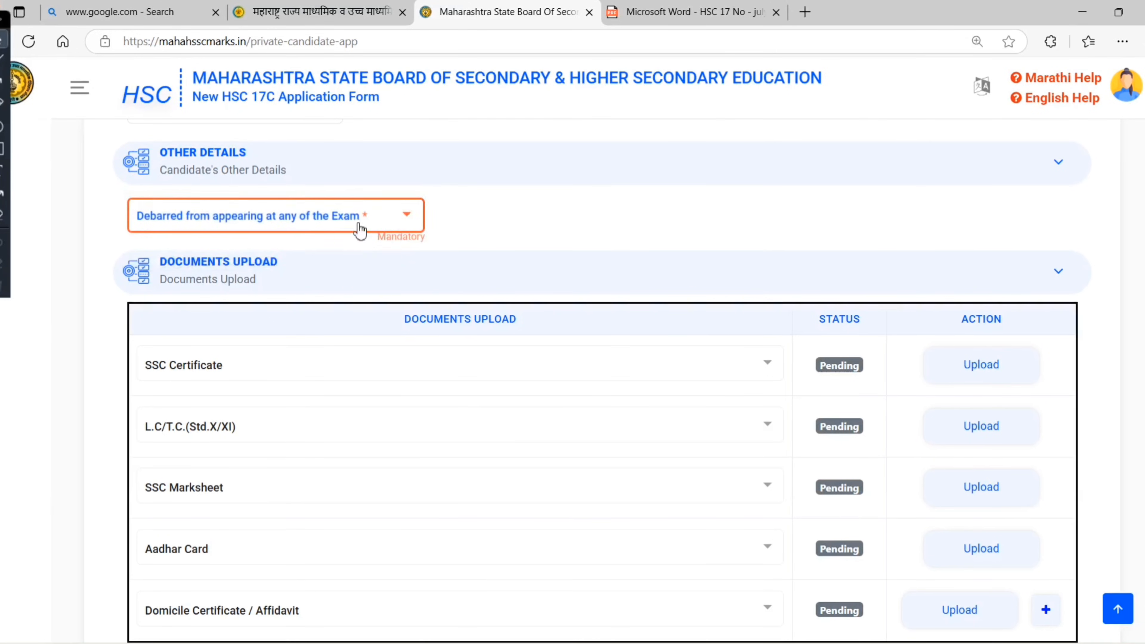
left_click(365, 221)
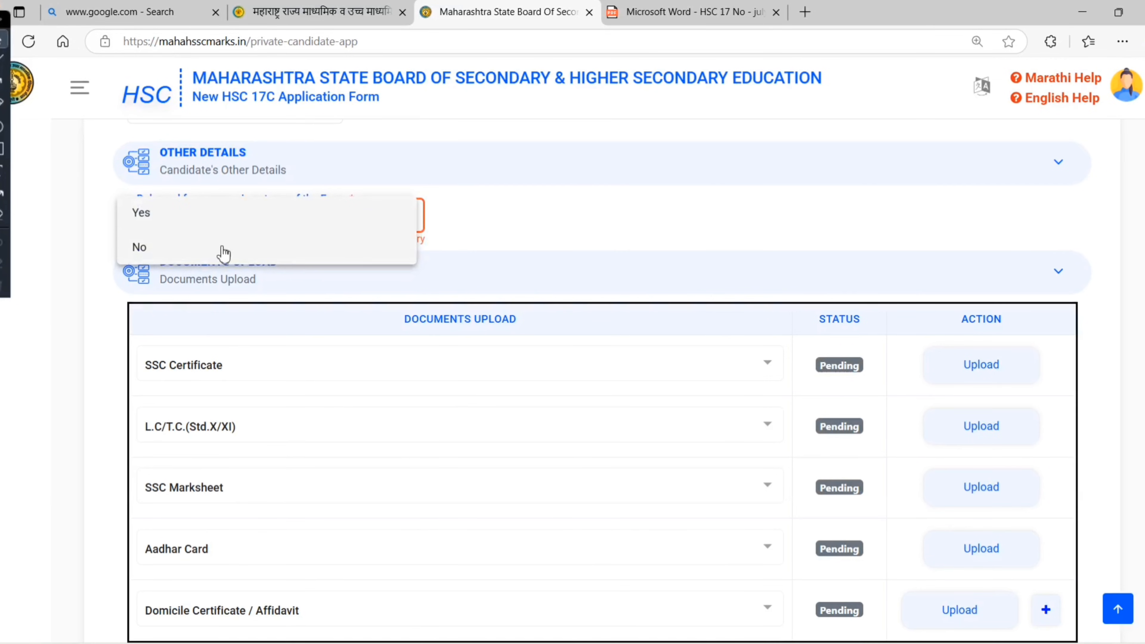
left_click(223, 248)
scroll(395, 308, "down", 1)
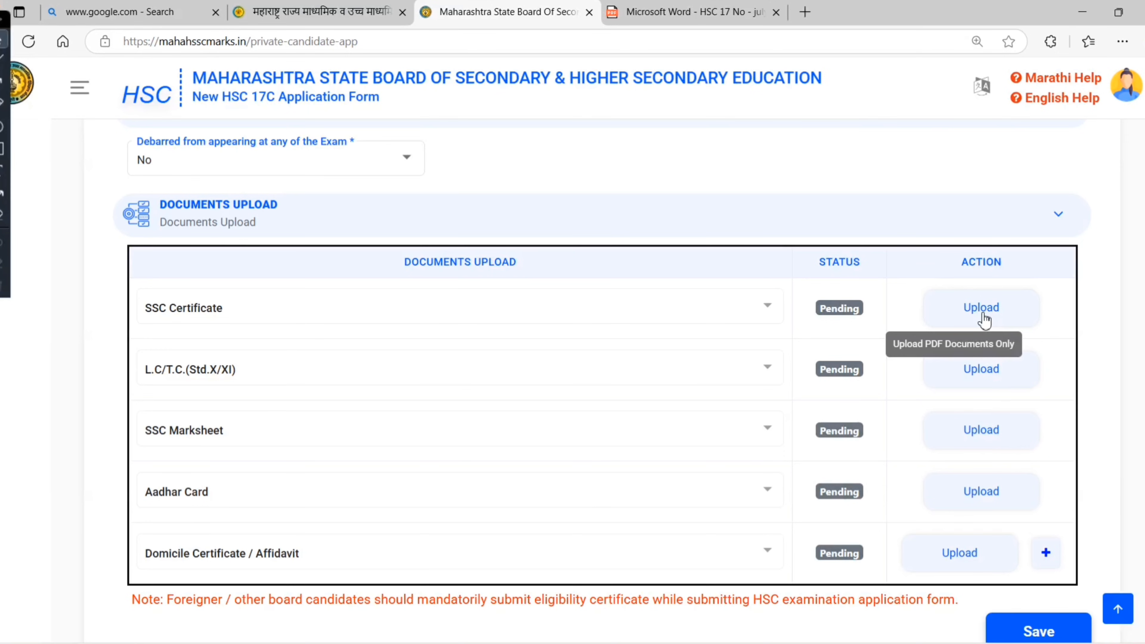
Upload the SSC Certificate PDF and add an extra document row named 11th to the documents upload table.
left_click(983, 316)
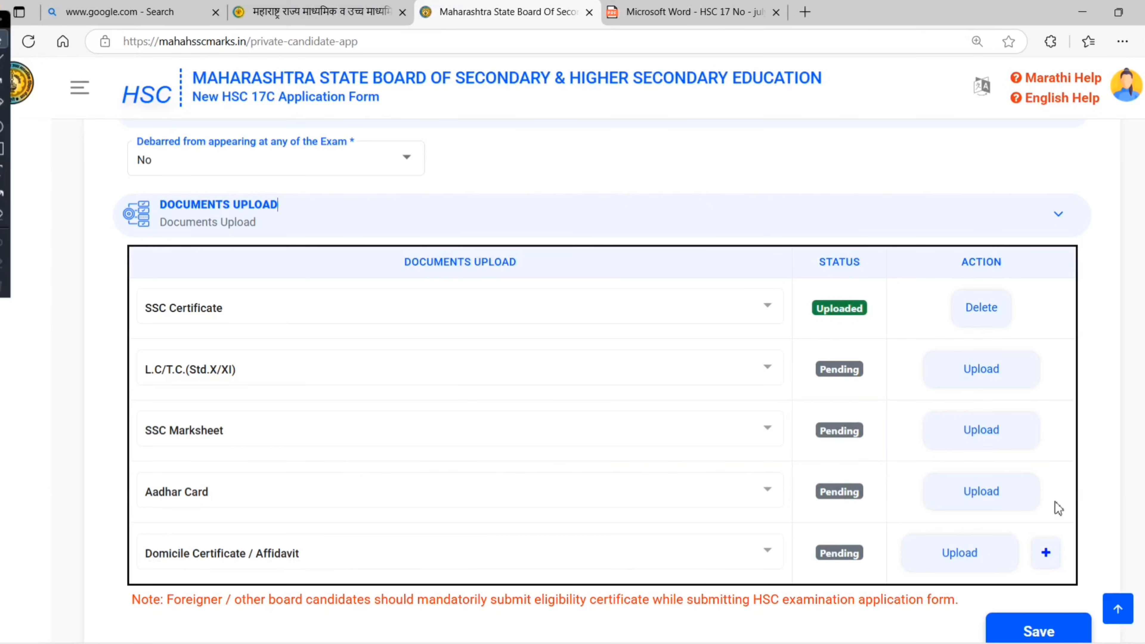
left_click(1046, 553)
scroll(1049, 557, "down", 2)
left_click(191, 537)
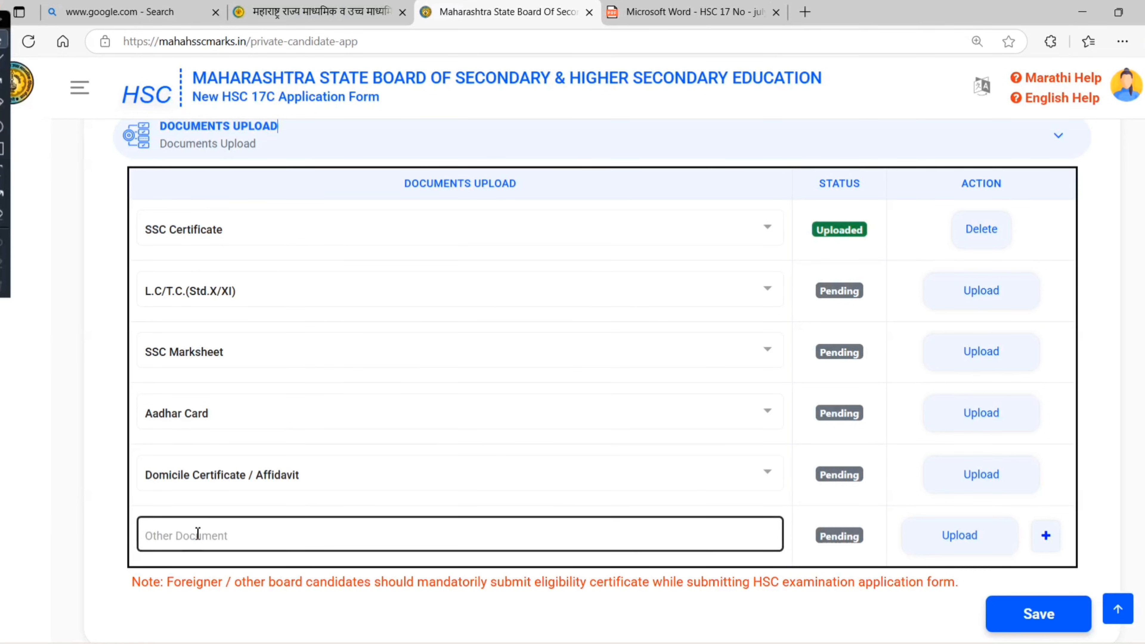
left_click(241, 537)
type("11th")
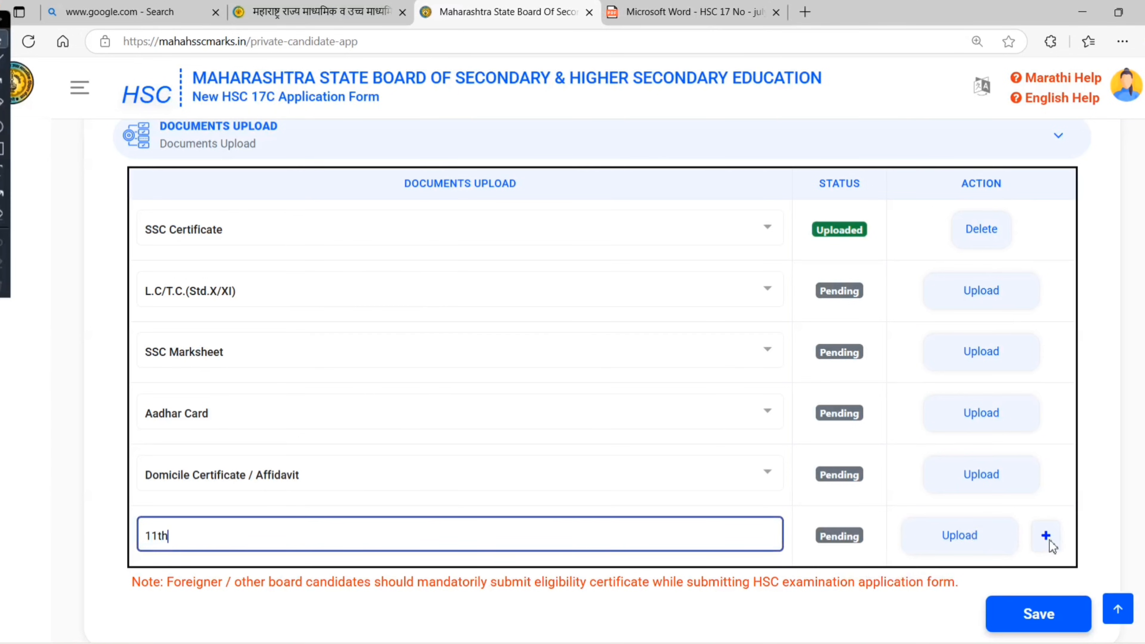
Add another blank Other Document row below the 11th row in the documents upload table.
left_click(1046, 535)
left_click(417, 595)
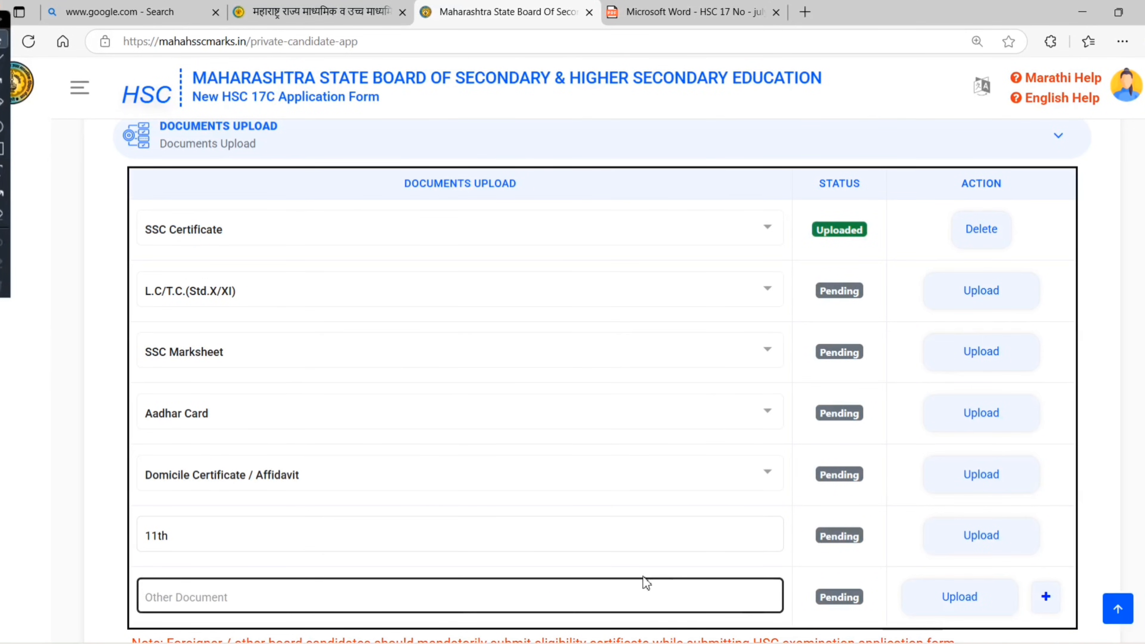
scroll(645, 583, "down", 2)
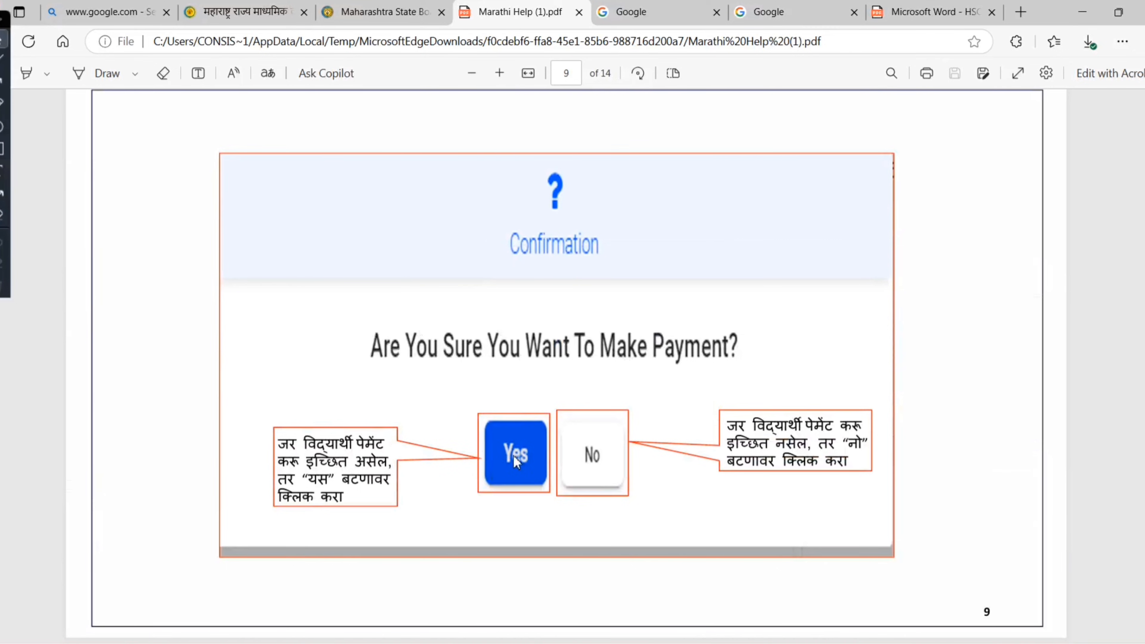
Review the payment instructions in the Marathi Help PDF from page 9 through the payment receipt e-mail example on page 13.
scroll(513, 455, "down", 10)
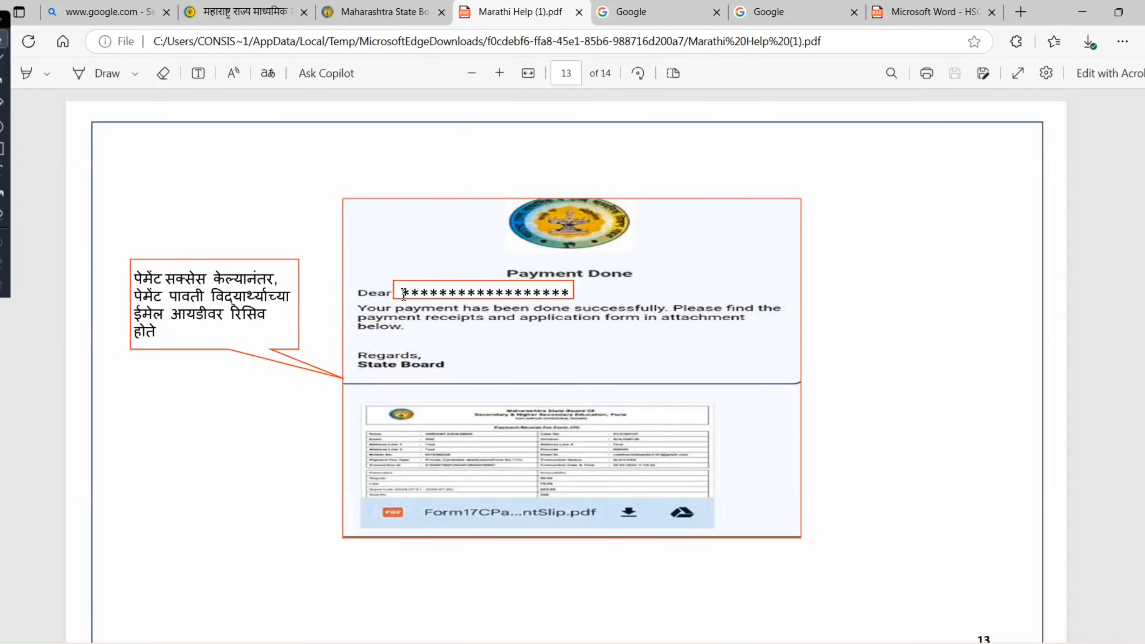
left_click_drag(451, 293, 621, 333)
left_click(616, 353)
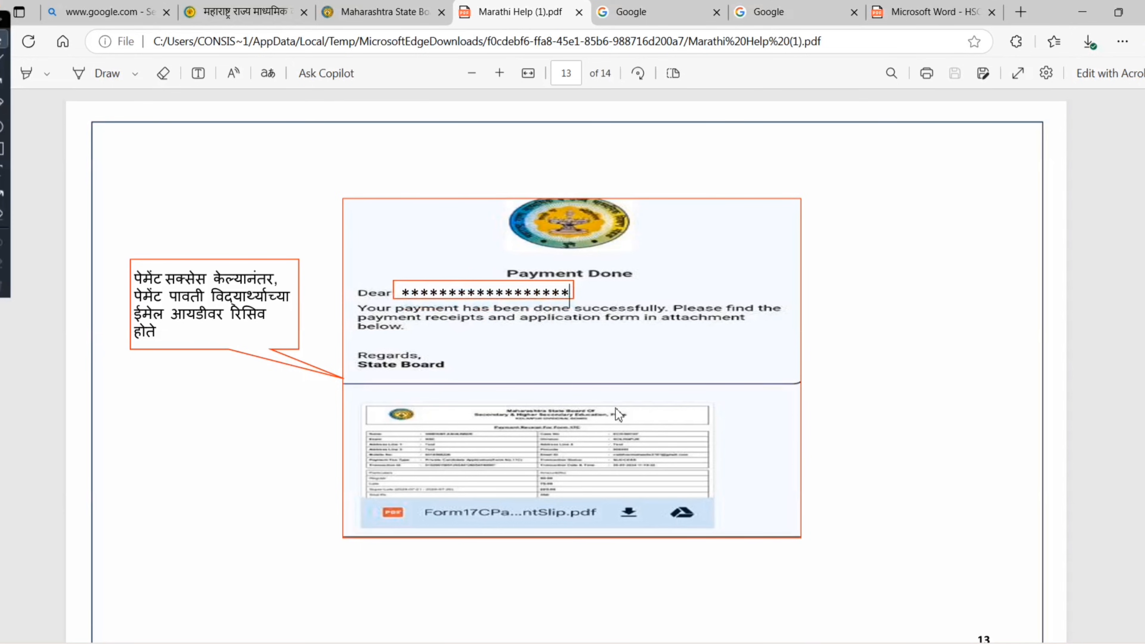